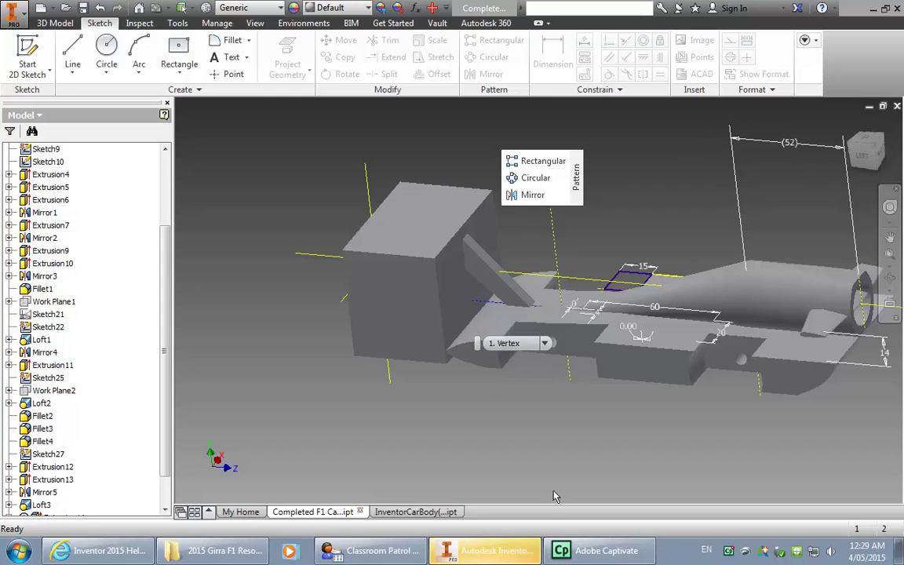
Step: Compare with the Completed F1 Car reference model, then return to InventorCarBody.ipt
{"action": "left_click", "coordinate": [398, 515]}
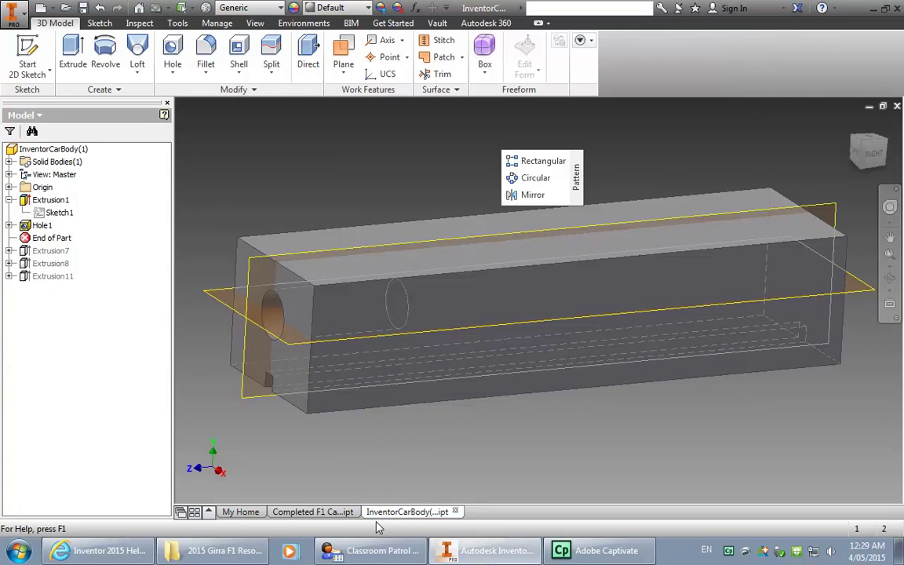
{"action": "left_click", "coordinate": [333, 512]}
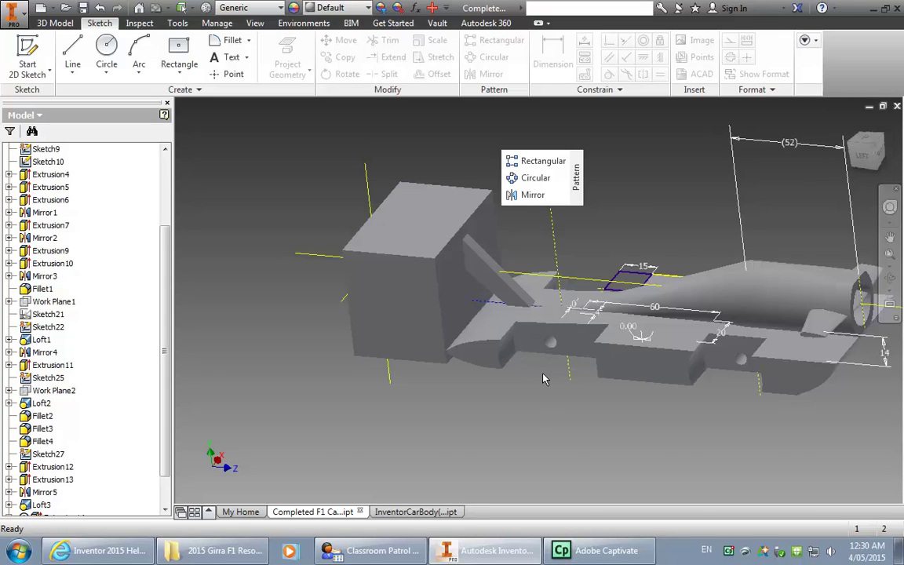
{"action": "left_click", "coordinate": [429, 512]}
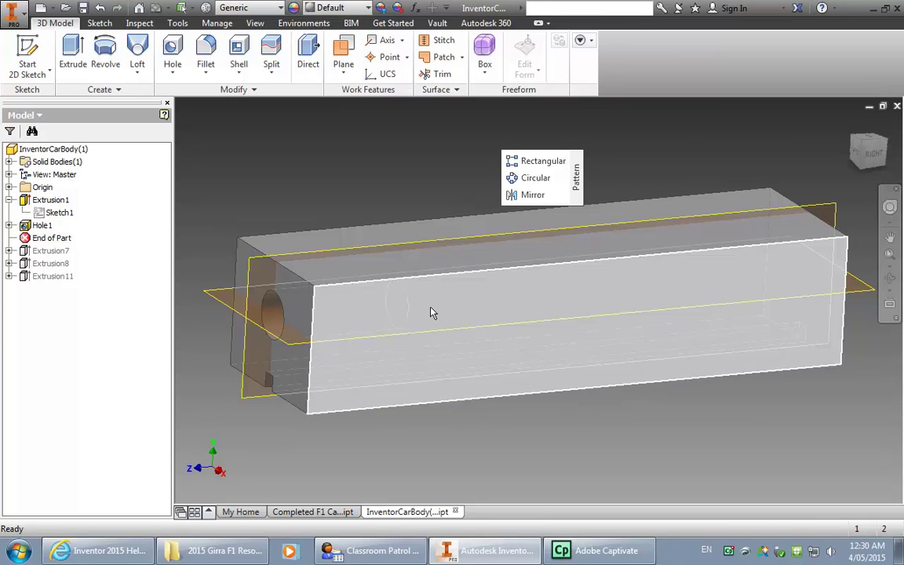
Step: Roll End of Part past Extrusion7, 8 and 11, accepting the reorder warning, and select the side face
{"action": "mouse_move", "coordinate": [431, 311]}
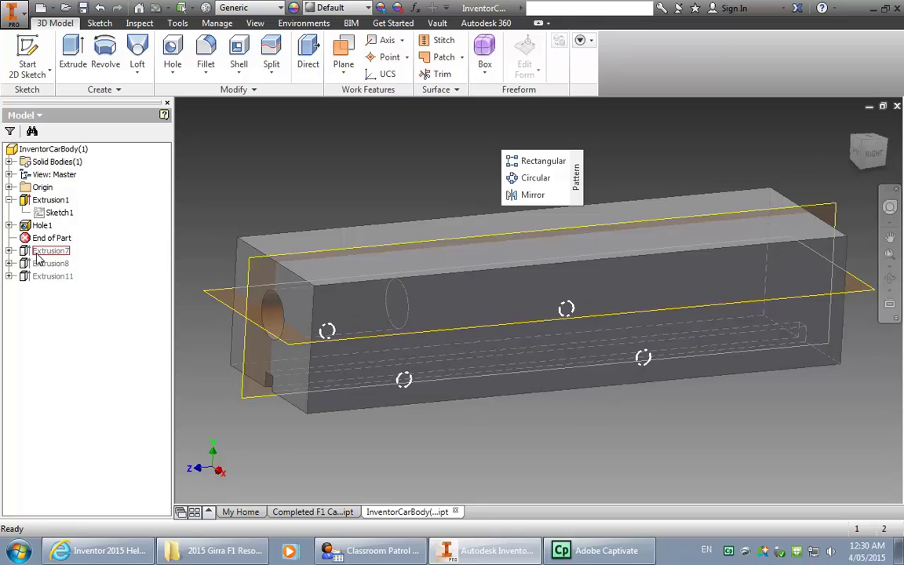
{"action": "left_click_drag", "start_coordinate": [26, 237], "coordinate": [29, 253]}
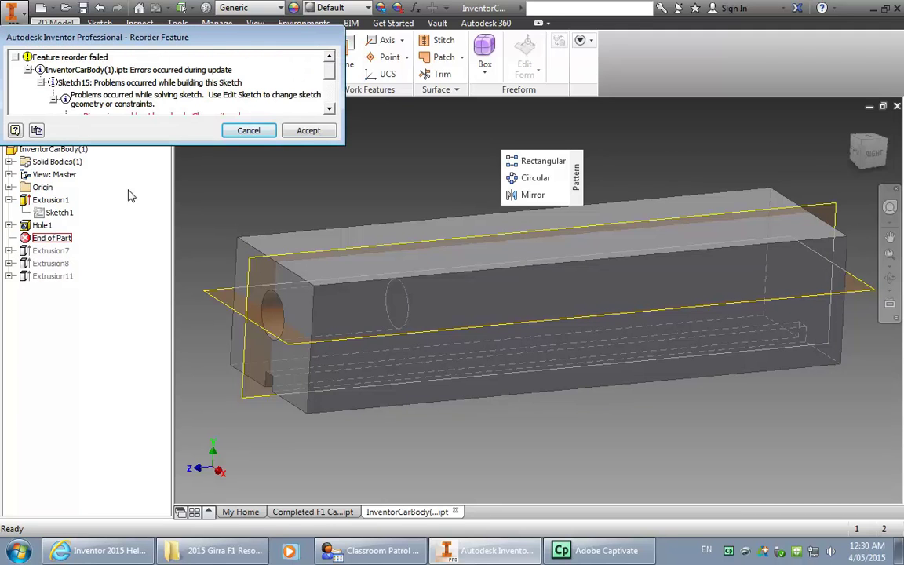
{"action": "left_click", "coordinate": [296, 133]}
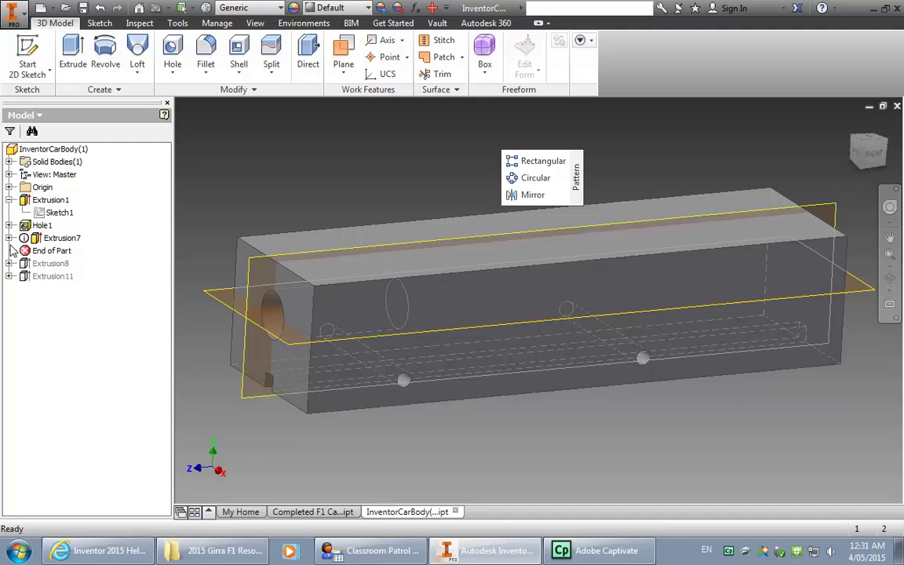
{"action": "left_click_drag", "start_coordinate": [25, 252], "coordinate": [26, 267]}
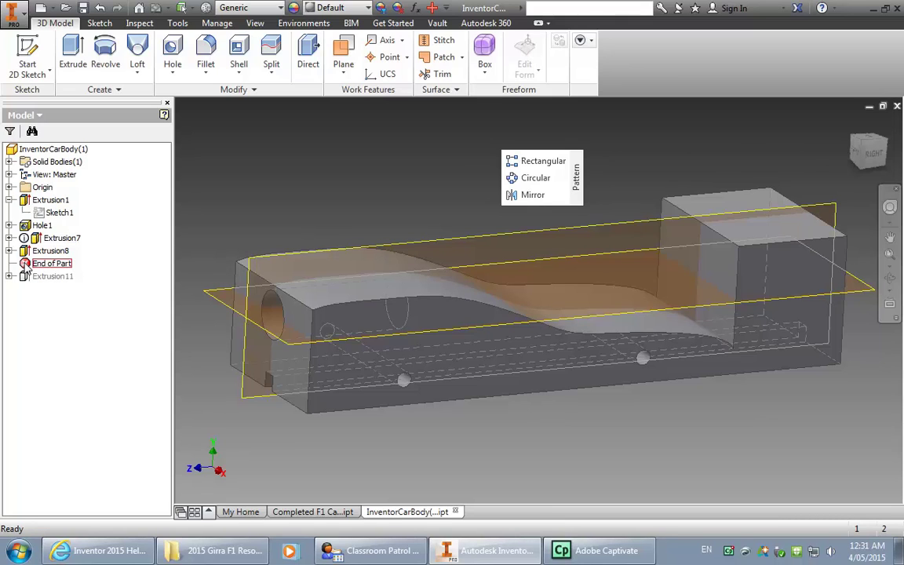
{"action": "left_click_drag", "start_coordinate": [26, 268], "coordinate": [31, 282]}
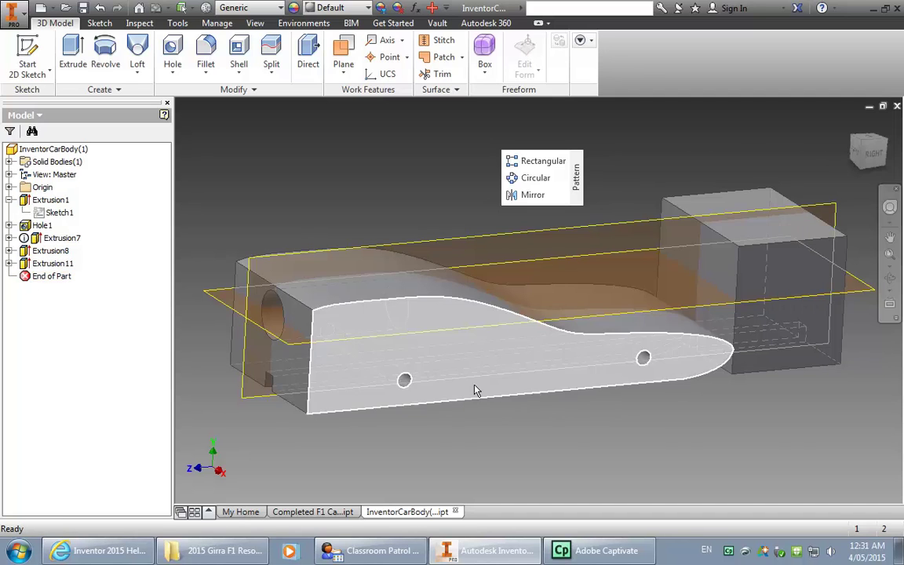
{"action": "left_click", "coordinate": [366, 406]}
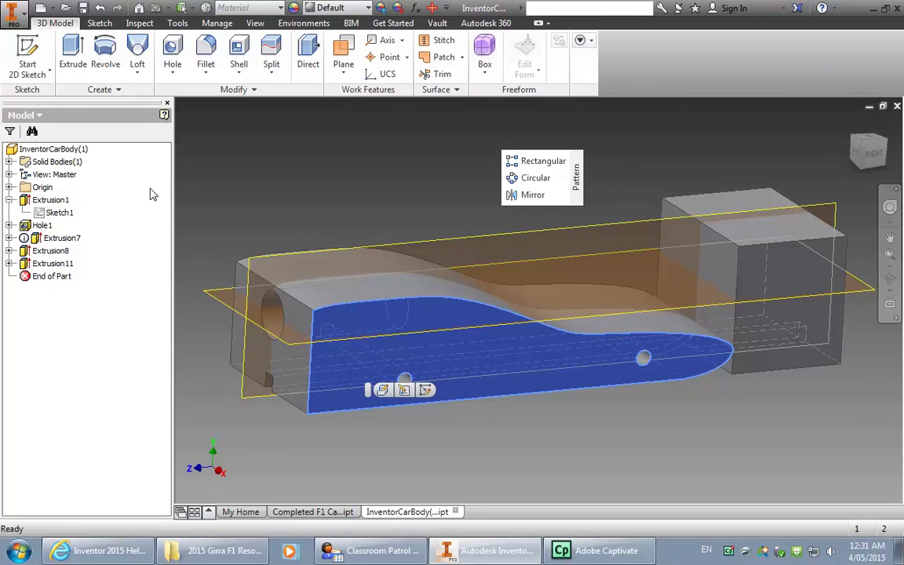
Step: On a new side-face sketch, draw a control-vertex spline from the left edge to the bottom edge
{"action": "left_click", "coordinate": [29, 61]}
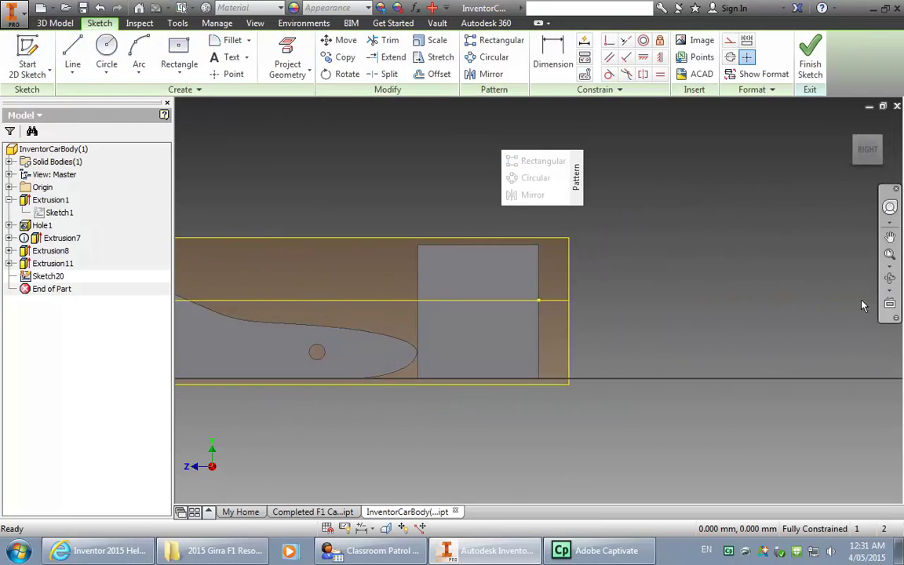
{"action": "left_click", "coordinate": [889, 254]}
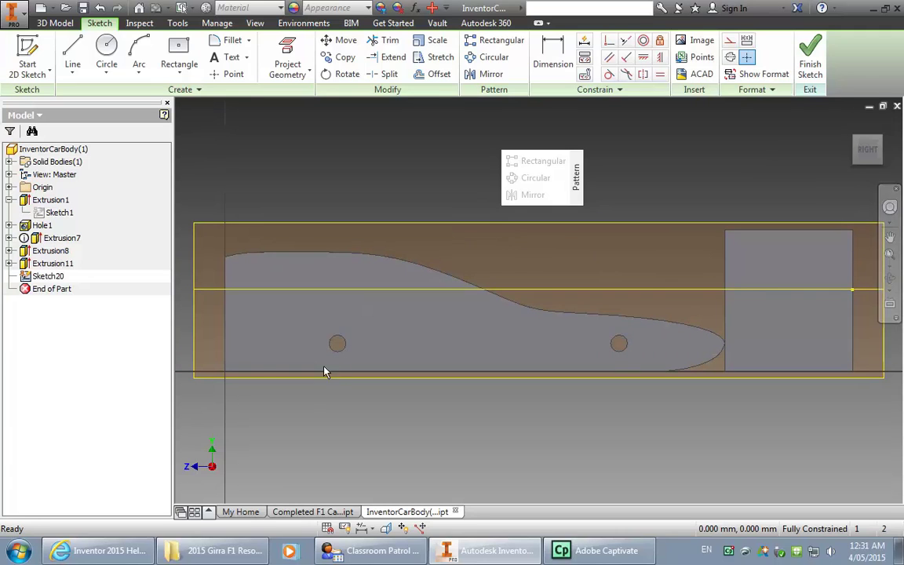
{"action": "left_click", "coordinate": [71, 52]}
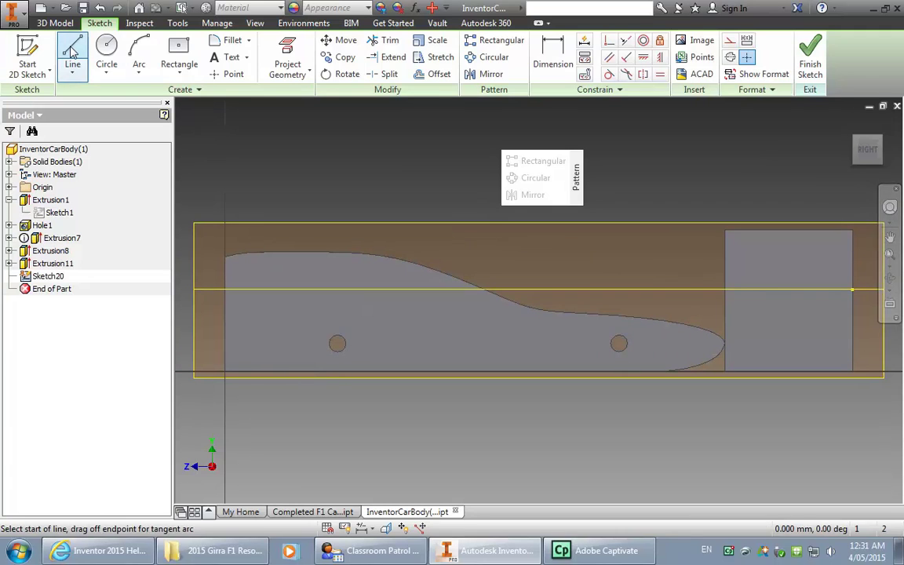
{"action": "left_click", "coordinate": [72, 71]}
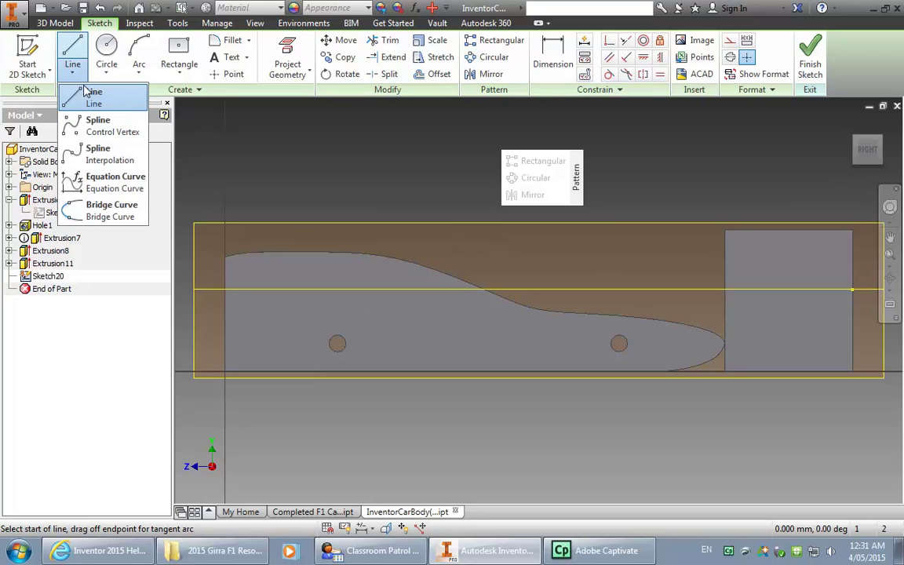
{"action": "left_click", "coordinate": [94, 126]}
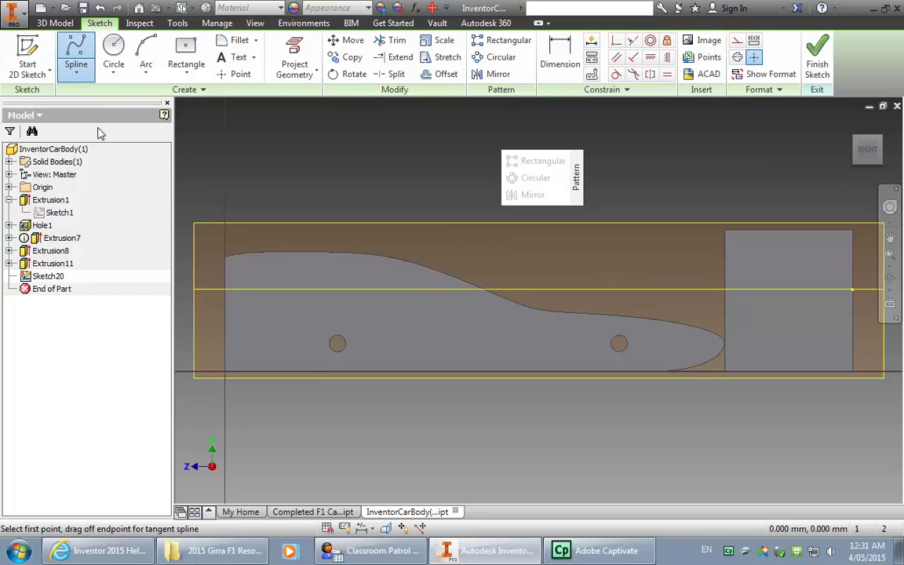
{"action": "left_click", "coordinate": [225, 324]}
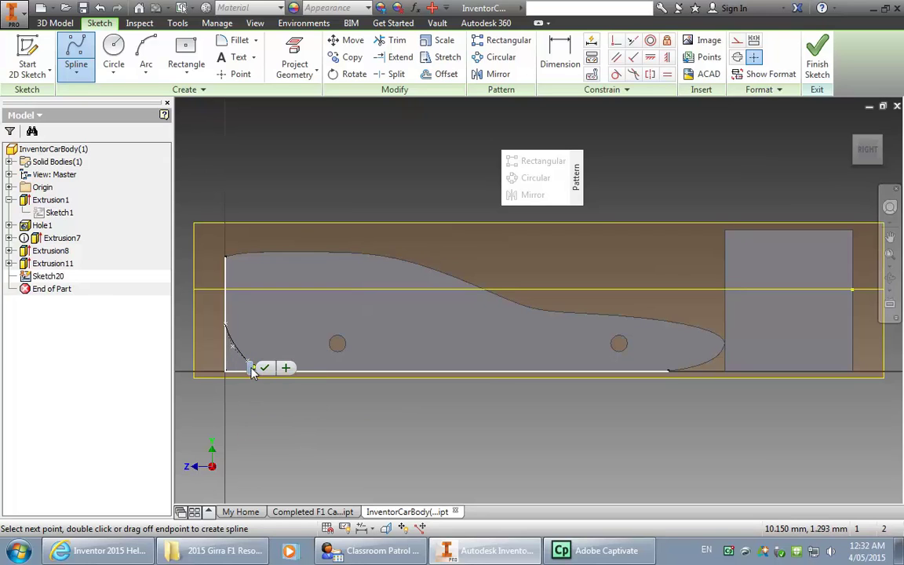
{"action": "left_click", "coordinate": [254, 365]}
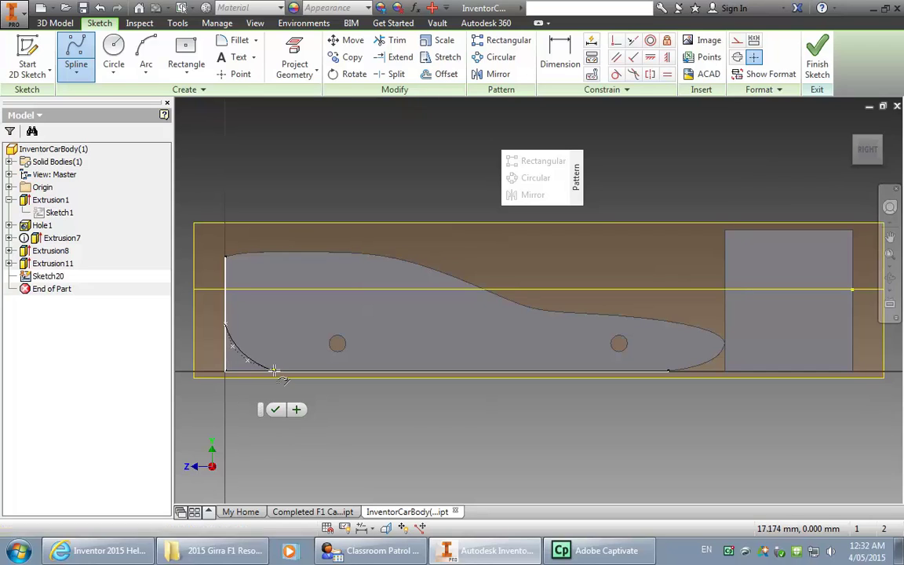
{"action": "left_click", "coordinate": [273, 369]}
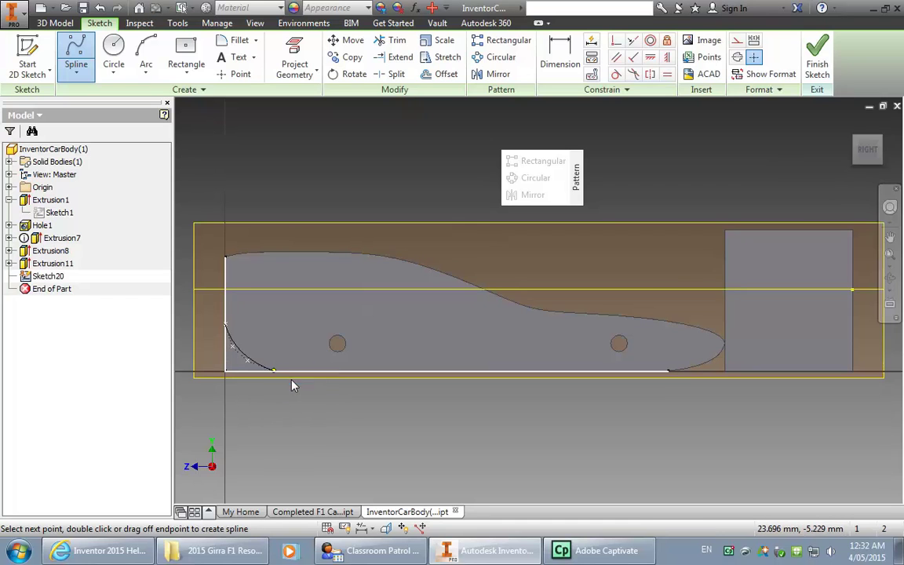
{"action": "left_click", "coordinate": [291, 380]}
Step: Zoom and pan to frame the spline at the body's lower front corner
{"action": "scroll", "coordinate": [267, 382], "scroll_direction": "up", "scroll_amount": 3}
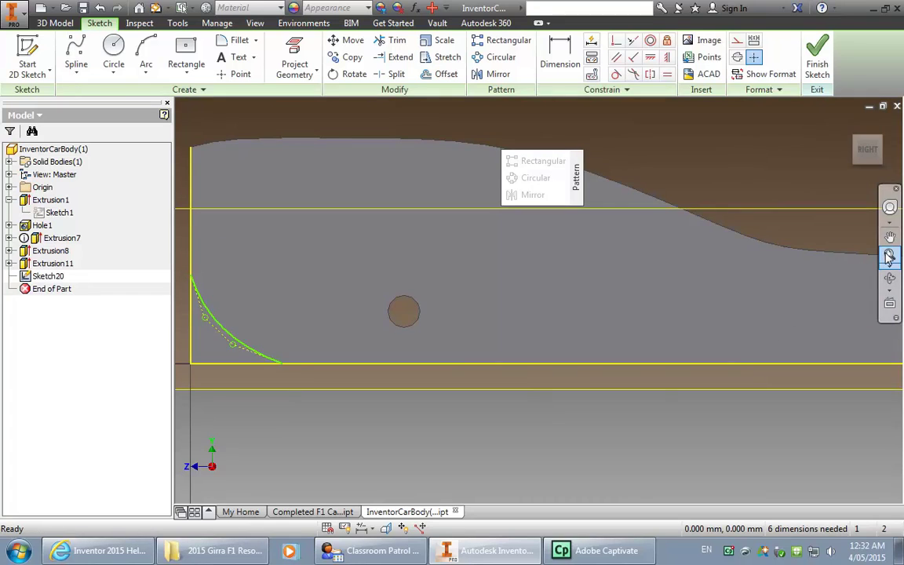
{"action": "left_click", "coordinate": [889, 253]}
{"action": "scroll", "coordinate": [504, 303], "scroll_direction": "down", "scroll_amount": 1}
{"action": "scroll", "coordinate": [212, 316], "scroll_direction": "down", "scroll_amount": 2}
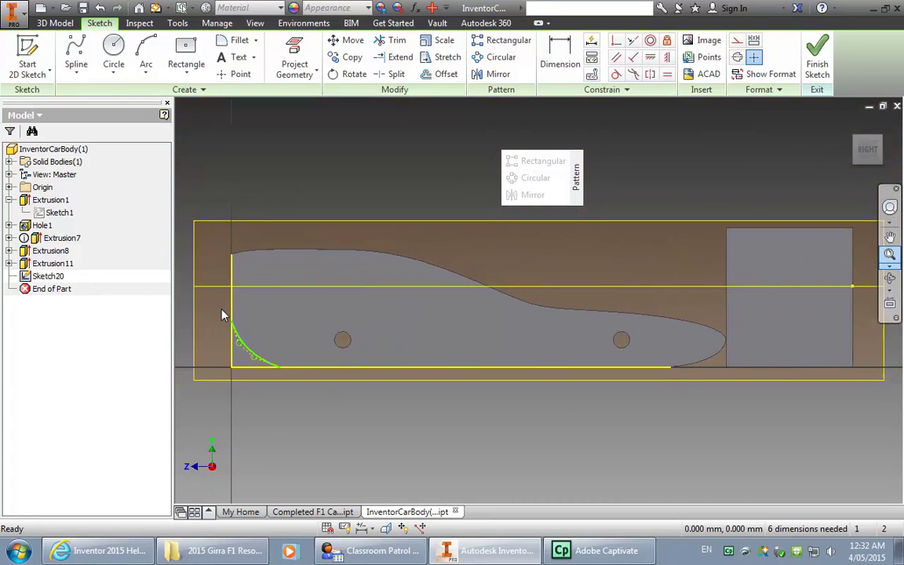
{"action": "left_click", "coordinate": [889, 236]}
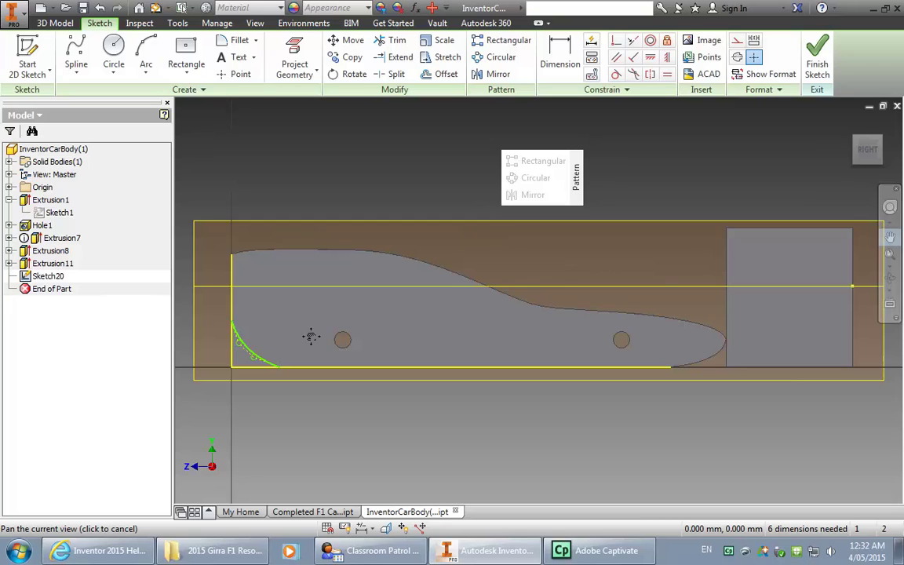
{"action": "mouse_move", "coordinate": [308, 336]}
{"action": "left_mouse_down"}
{"action": "mouse_move", "coordinate": [431, 396]}
{"action": "mouse_move", "coordinate": [485, 368]}
{"action": "left_mouse_up"}
{"action": "scroll", "coordinate": [437, 392], "scroll_direction": "up", "scroll_amount": 4}
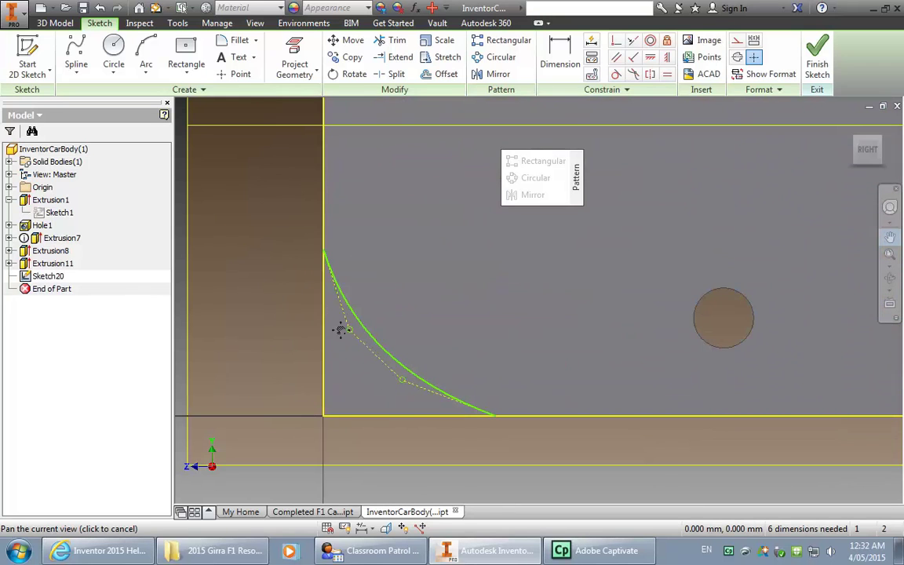
{"action": "left_click_drag", "start_coordinate": [343, 330], "coordinate": [335, 335]}
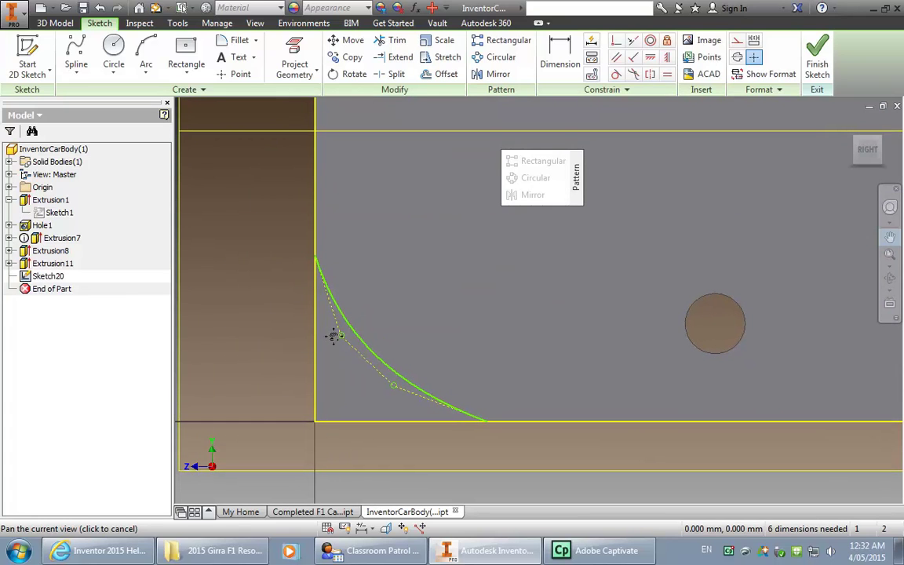
{"action": "key", "text": "Escape"}
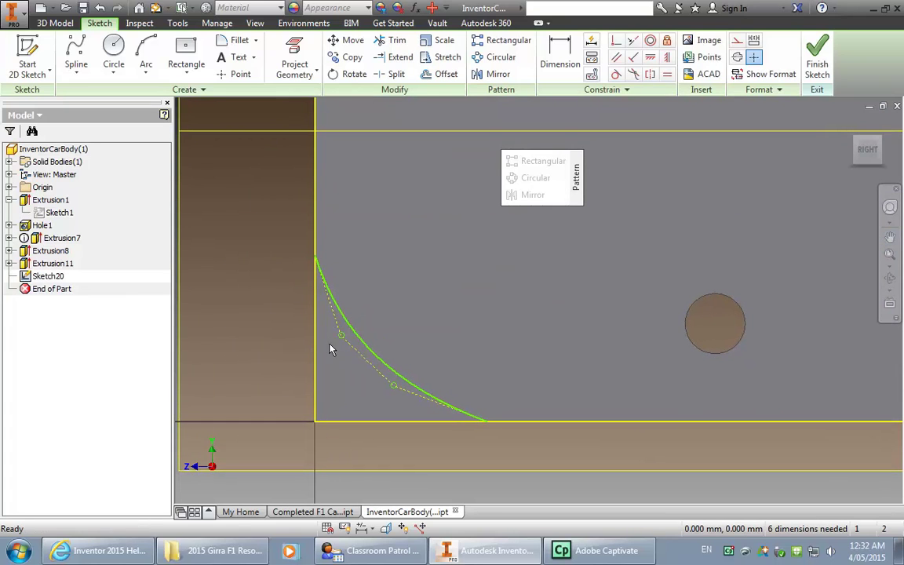
Step: Drag the spline's control points so the curve becomes a smoother, deeper arc
{"action": "left_click_drag", "start_coordinate": [341, 335], "coordinate": [327, 348]}
{"action": "left_click_drag", "start_coordinate": [393, 388], "coordinate": [392, 402]}
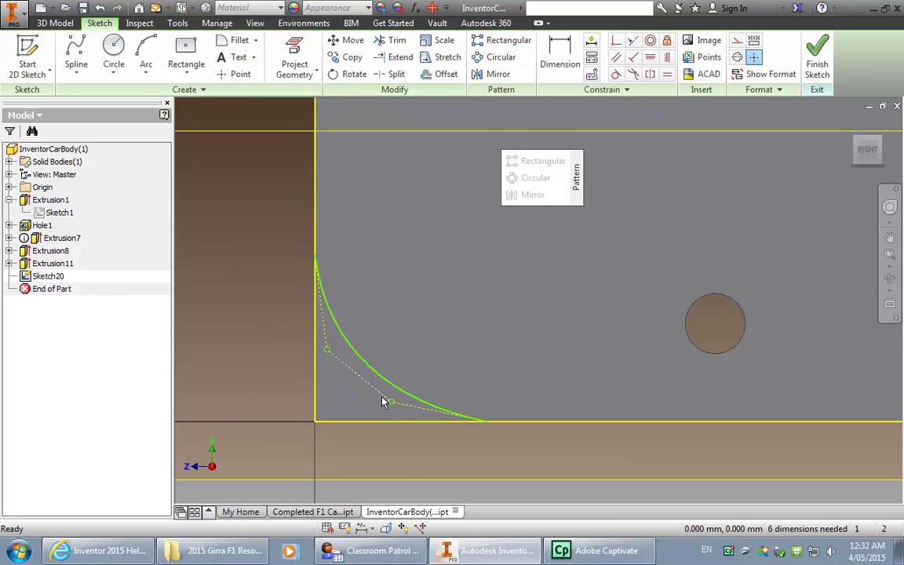
{"action": "left_click_drag", "start_coordinate": [335, 350], "coordinate": [339, 346]}
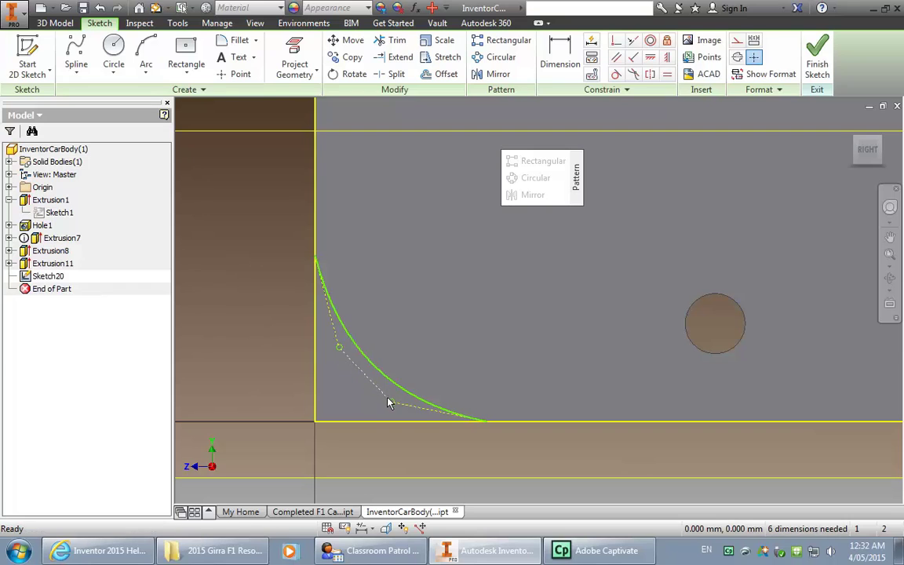
{"action": "left_click_drag", "start_coordinate": [390, 399], "coordinate": [404, 397]}
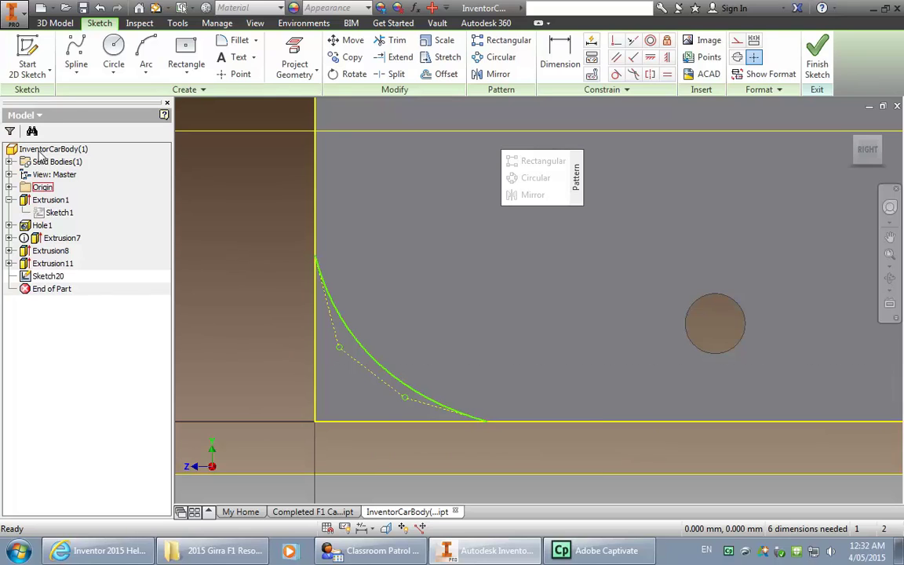
Step: Close the corner region with a vertical line down the left edge and a line back from the curve's end, then finish Sketch20
{"action": "left_click", "coordinate": [75, 65]}
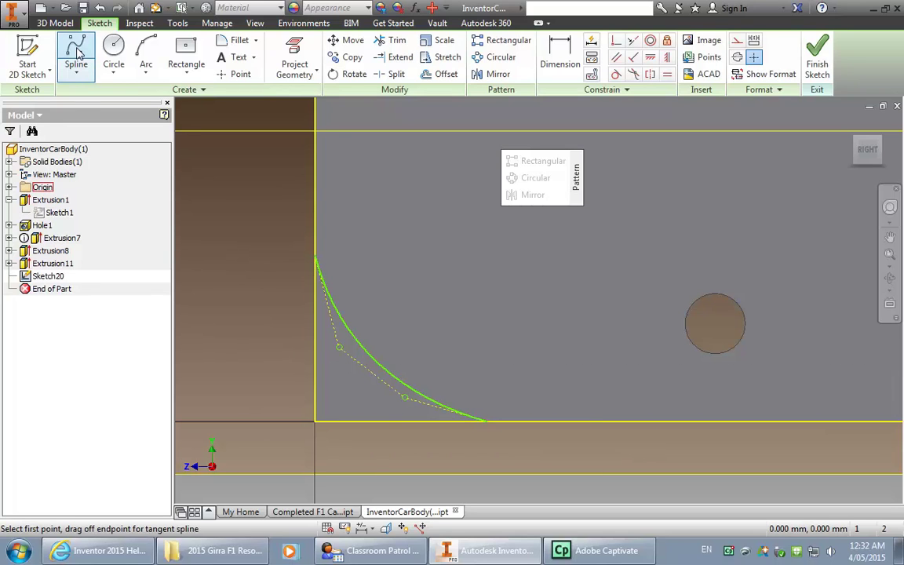
{"action": "left_click", "coordinate": [76, 76]}
{"action": "left_click", "coordinate": [84, 99]}
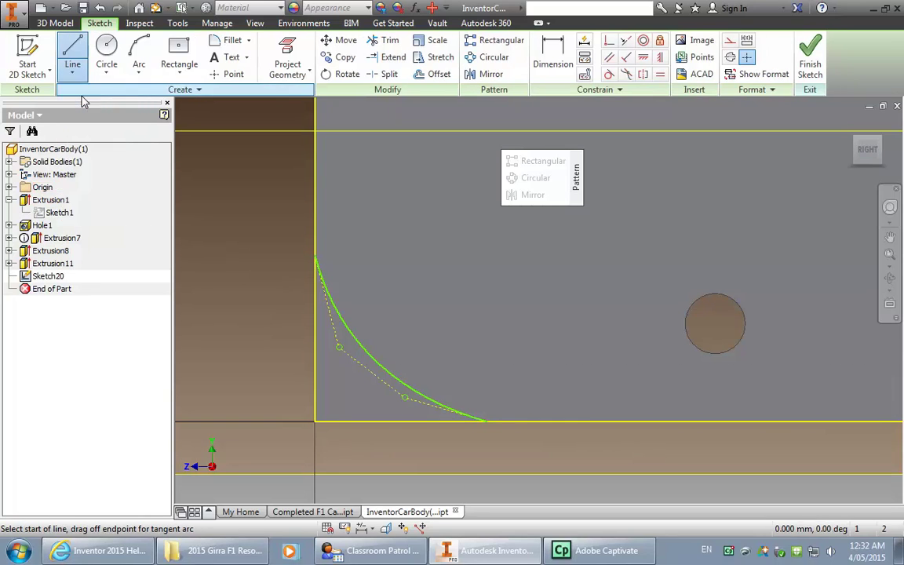
{"action": "left_click", "coordinate": [314, 256]}
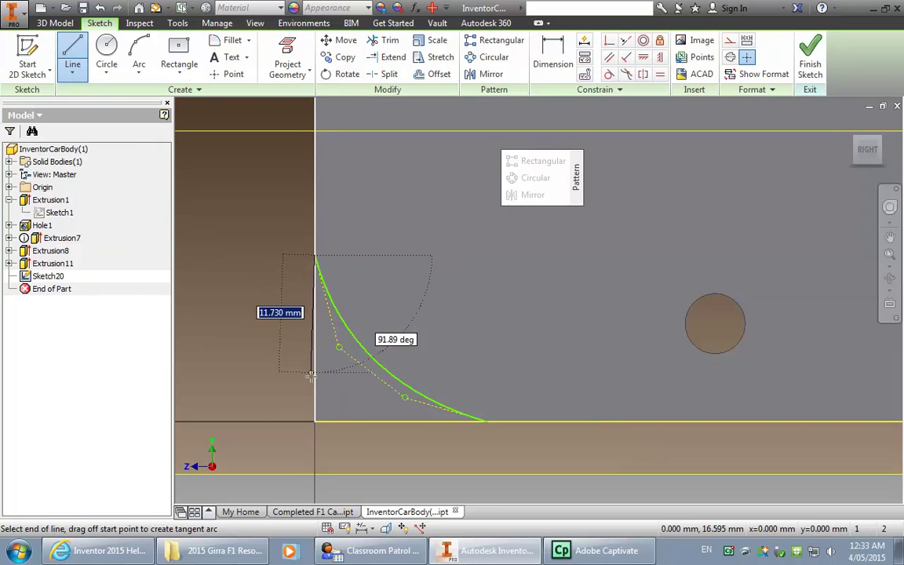
{"action": "double_click", "coordinate": [314, 420]}
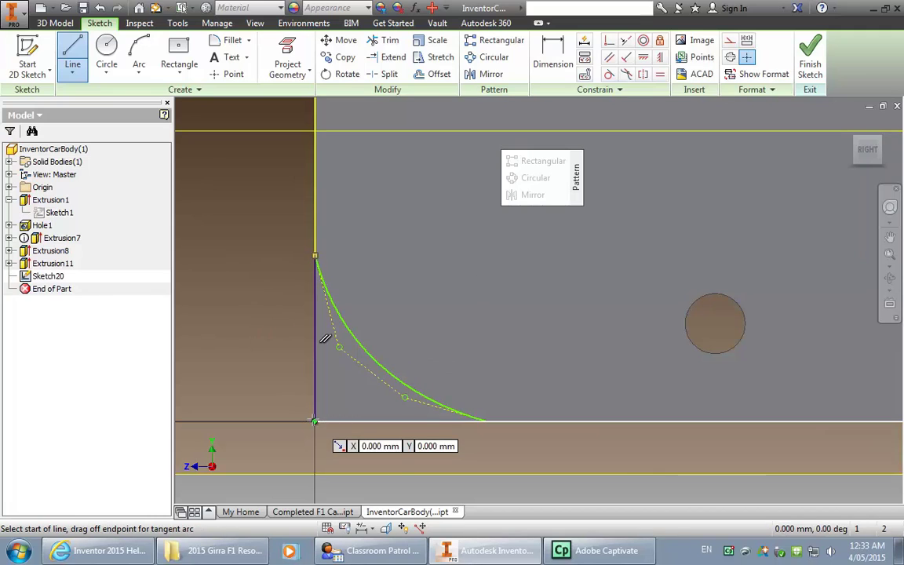
{"action": "left_click", "coordinate": [486, 422]}
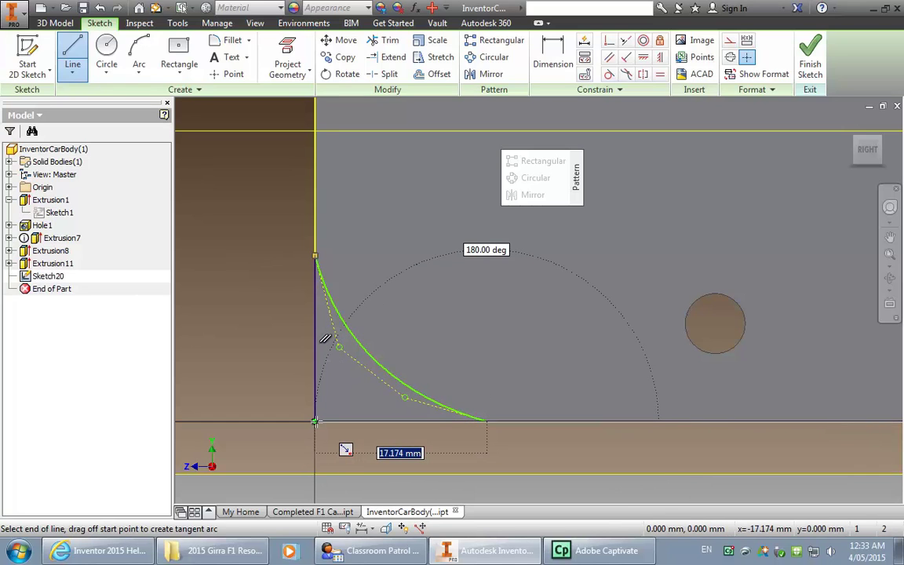
{"action": "left_click", "coordinate": [313, 421]}
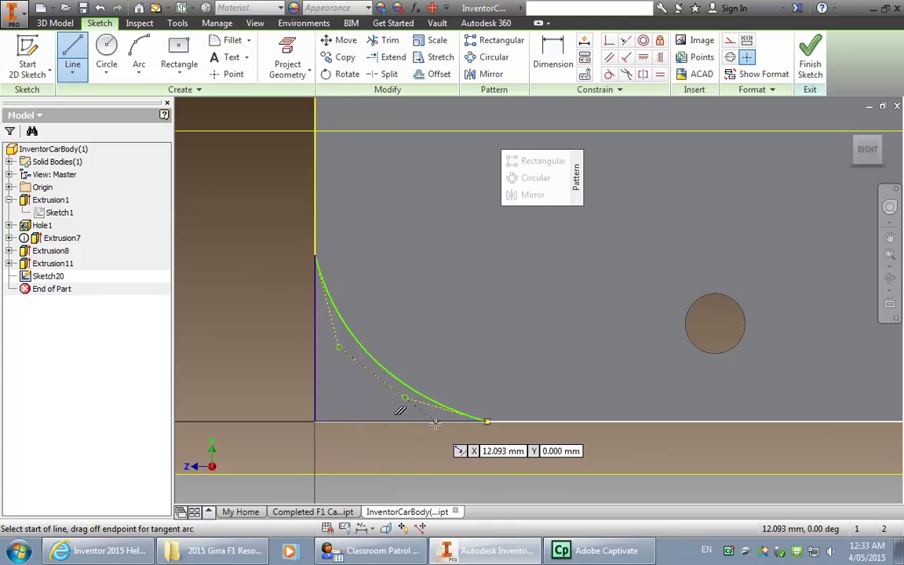
{"action": "left_click", "coordinate": [809, 55]}
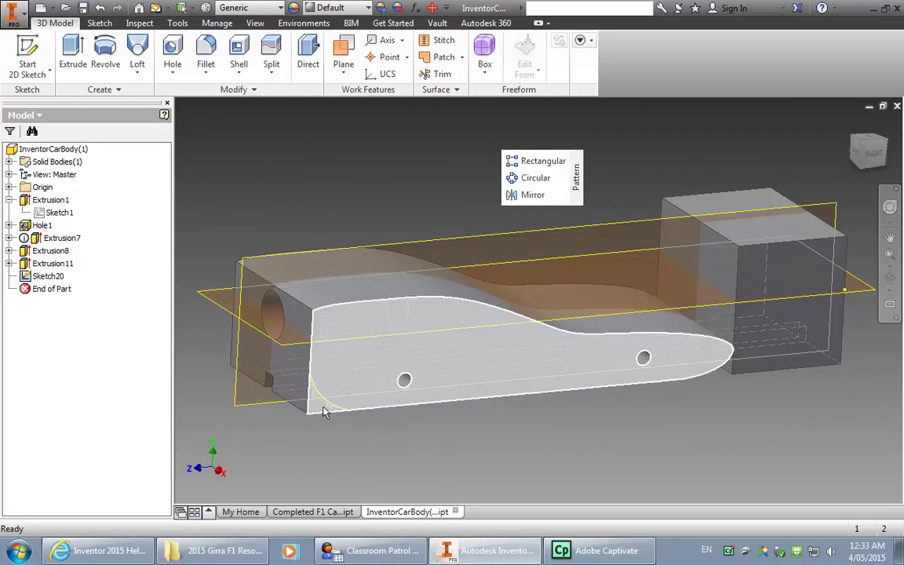
Step: Extrude the corner region as a Cut with All extents, creating Extrusion12
{"action": "left_click", "coordinate": [74, 67]}
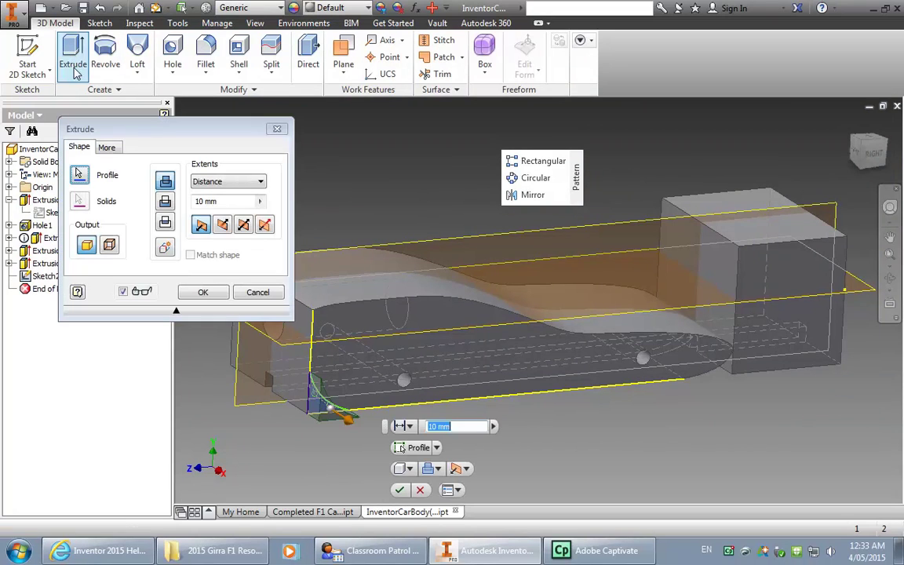
{"action": "left_click", "coordinate": [222, 225]}
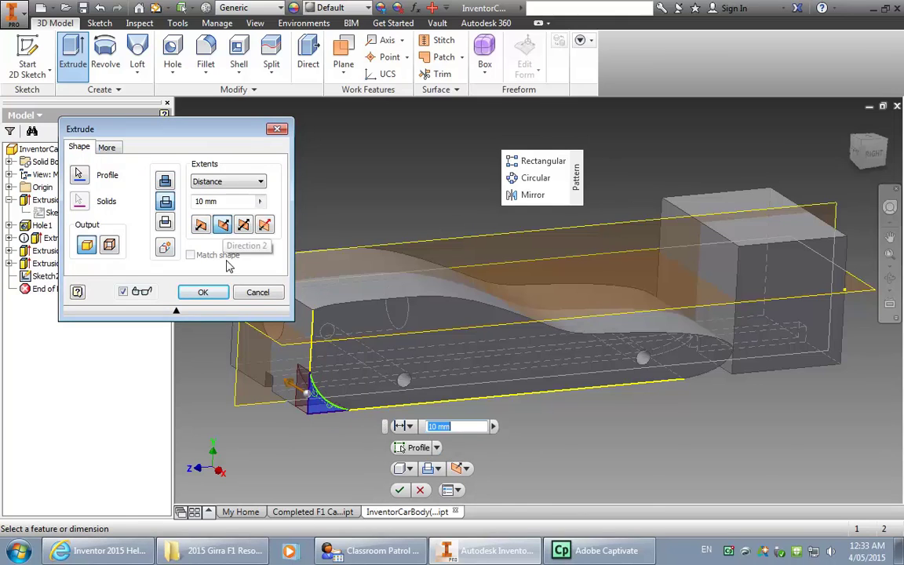
{"action": "left_click", "coordinate": [260, 202]}
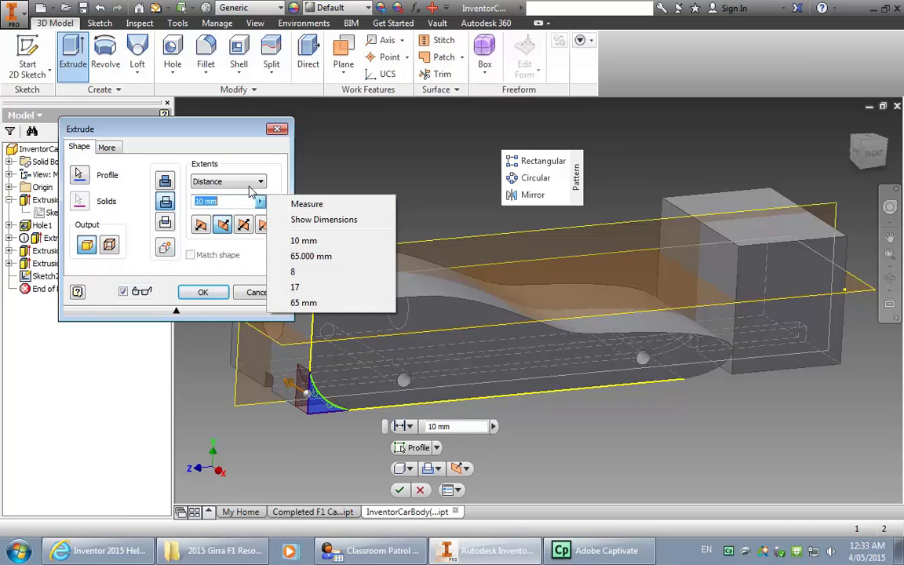
{"action": "left_click", "coordinate": [261, 182]}
{"action": "left_click", "coordinate": [206, 233]}
{"action": "left_click", "coordinate": [203, 292]}
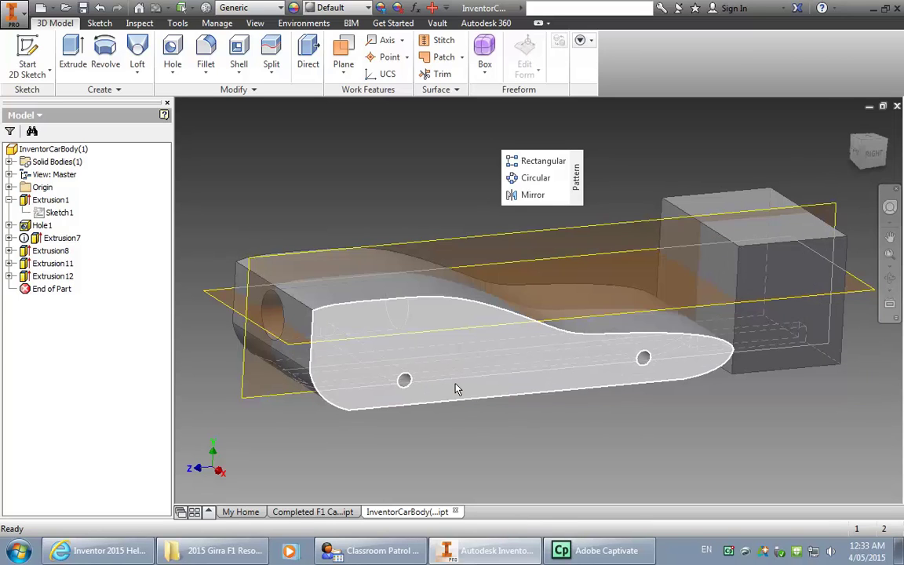
Step: Inspect the body from the Right and Bottom views, then zoom in on the right-side profile and select the side face
{"action": "mouse_move", "coordinate": [455, 390]}
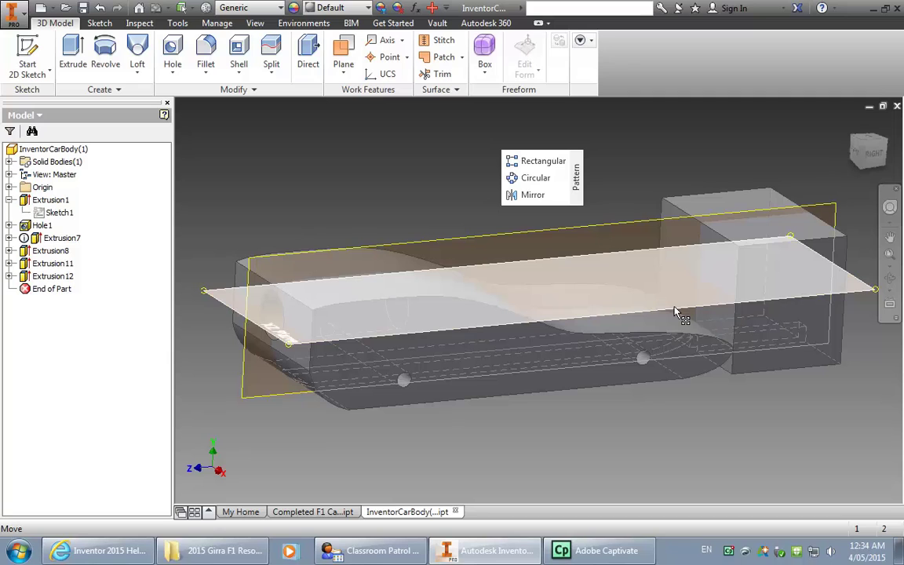
{"action": "left_click", "coordinate": [872, 155]}
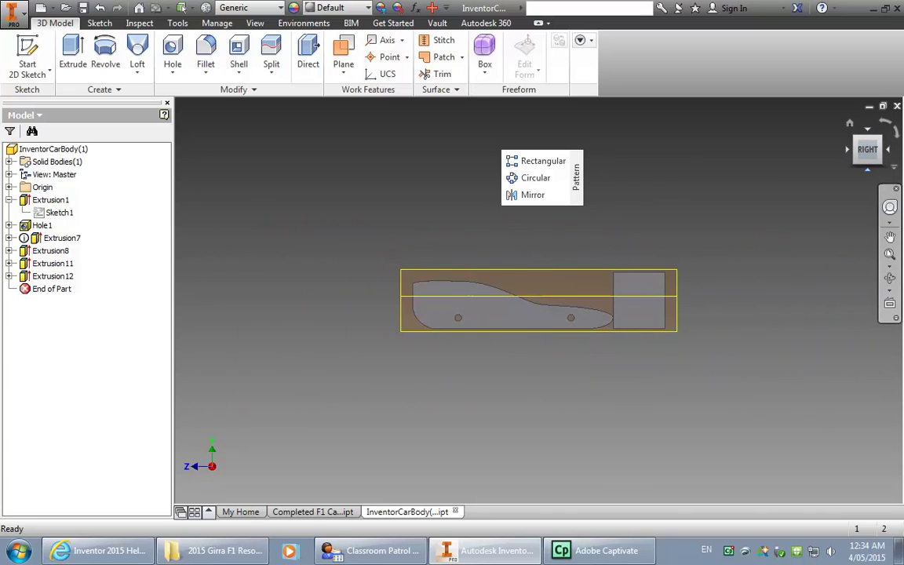
{"action": "left_click", "coordinate": [867, 168]}
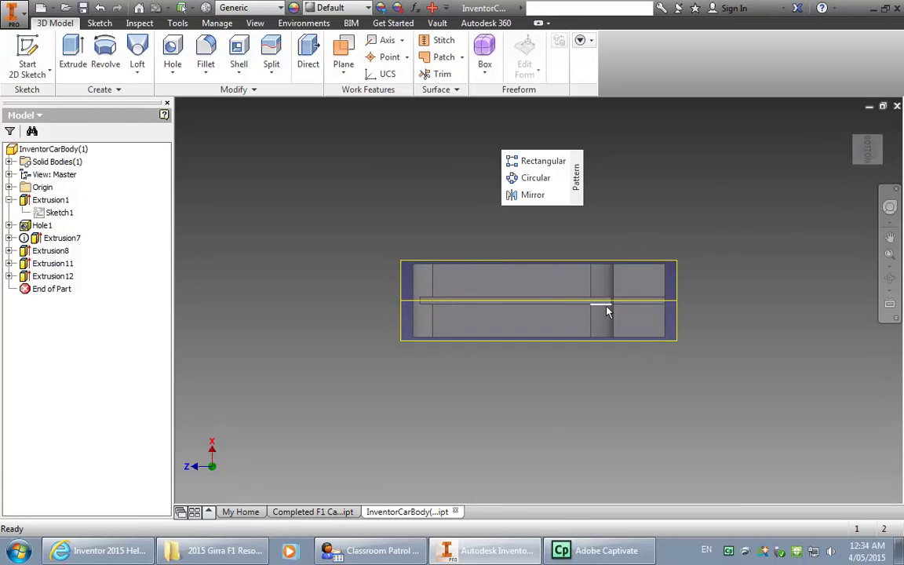
{"action": "scroll", "coordinate": [606, 307], "scroll_direction": "down", "scroll_amount": 3}
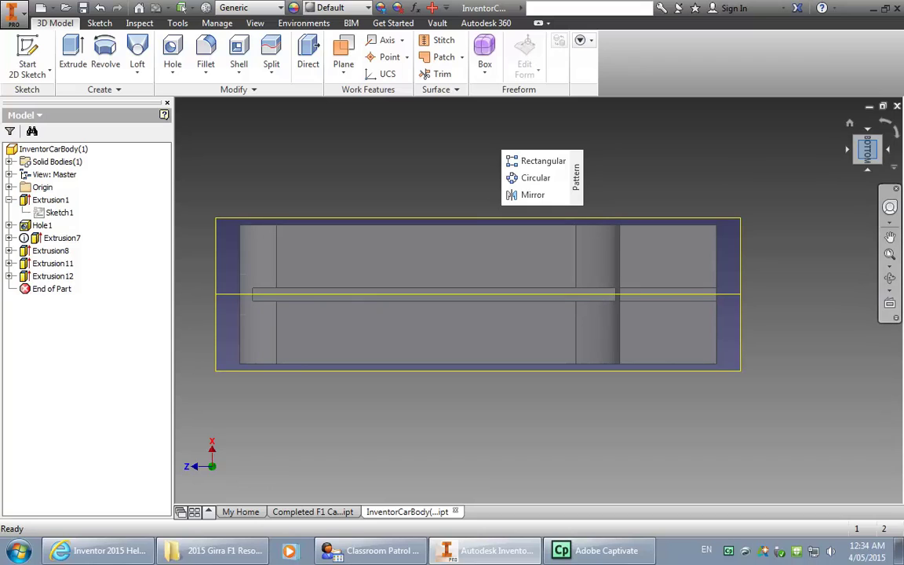
{"action": "left_click", "coordinate": [867, 149]}
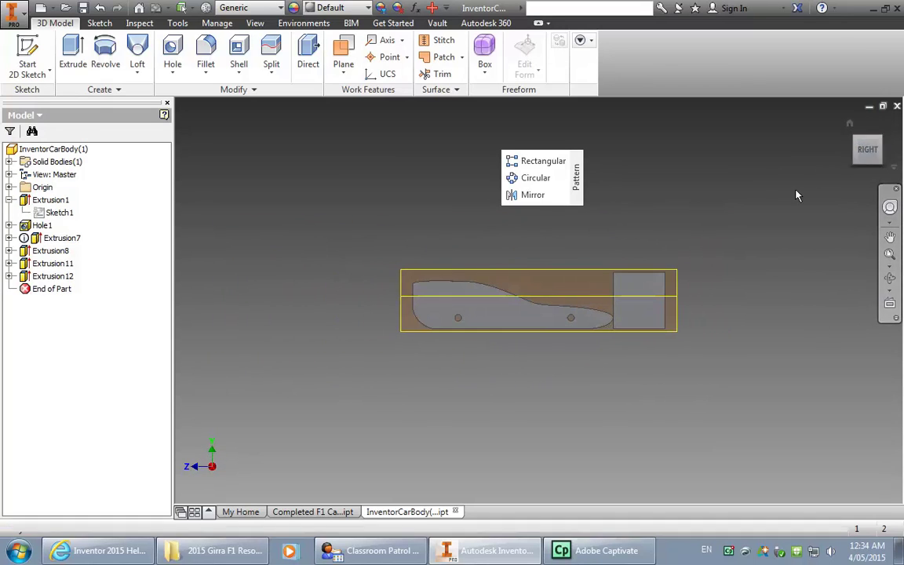
{"action": "scroll", "coordinate": [480, 320], "scroll_direction": "up", "scroll_amount": 5}
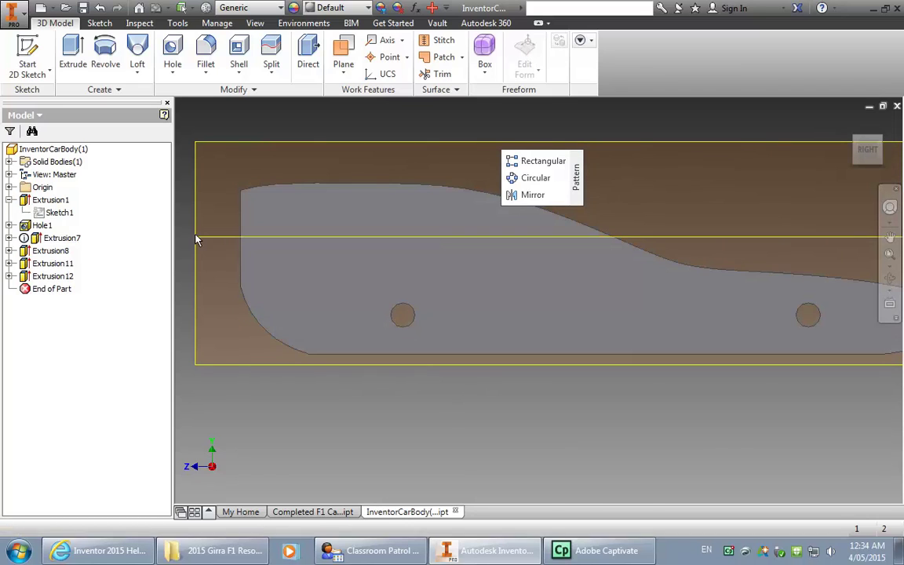
{"action": "left_click", "coordinate": [340, 260]}
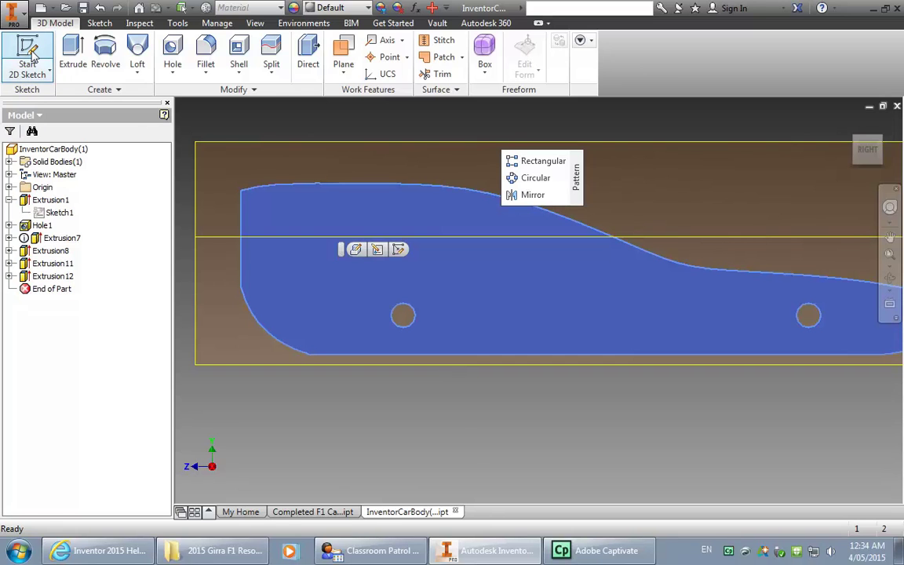
Step: Start Sketch21 on the side face and draw a 34 mm circle centred on the right axle hole
{"action": "left_click", "coordinate": [30, 55]}
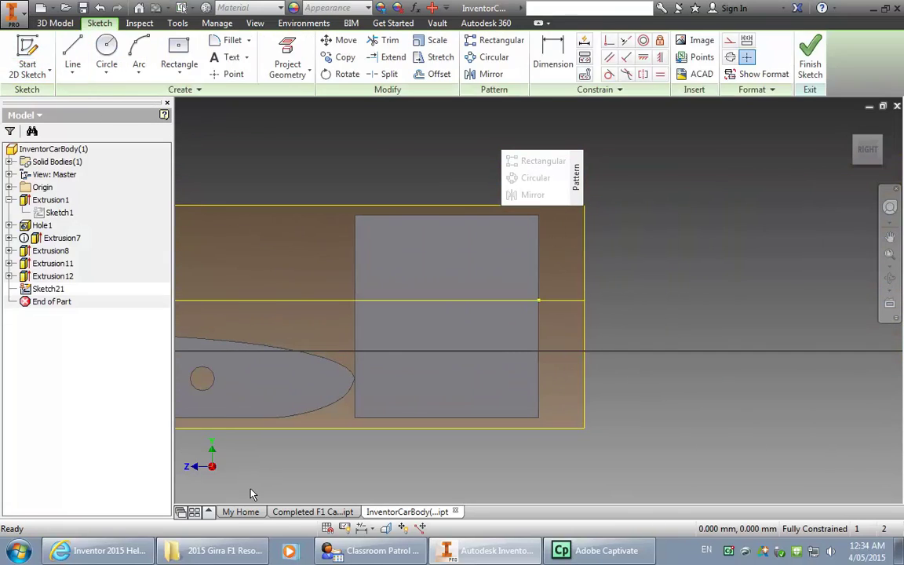
{"action": "left_click", "coordinate": [889, 236]}
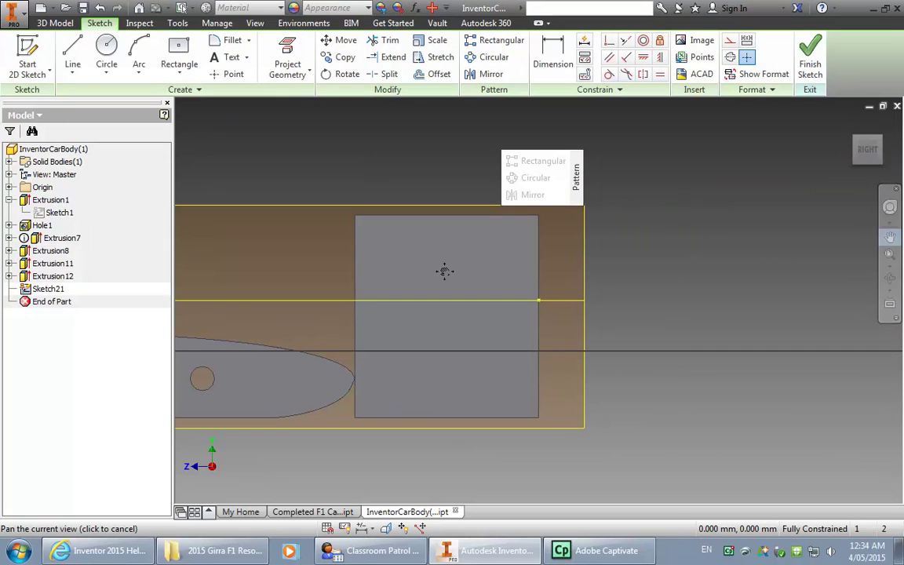
{"action": "mouse_move", "coordinate": [470, 240]}
{"action": "left_mouse_down"}
{"action": "mouse_move", "coordinate": [790, 246]}
{"action": "mouse_move", "coordinate": [900, 206]}
{"action": "mouse_move", "coordinate": [900, 218]}
{"action": "left_mouse_up"}
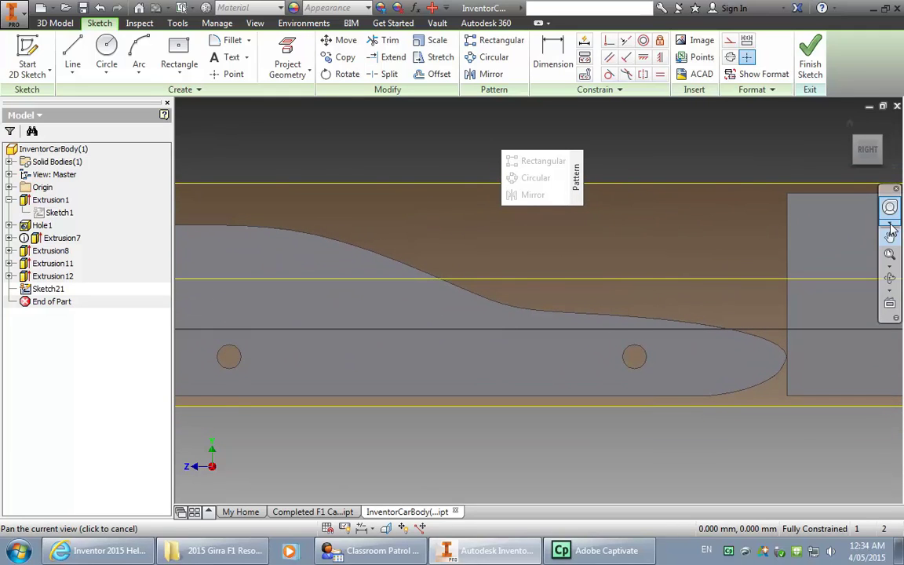
{"action": "left_click", "coordinate": [108, 54]}
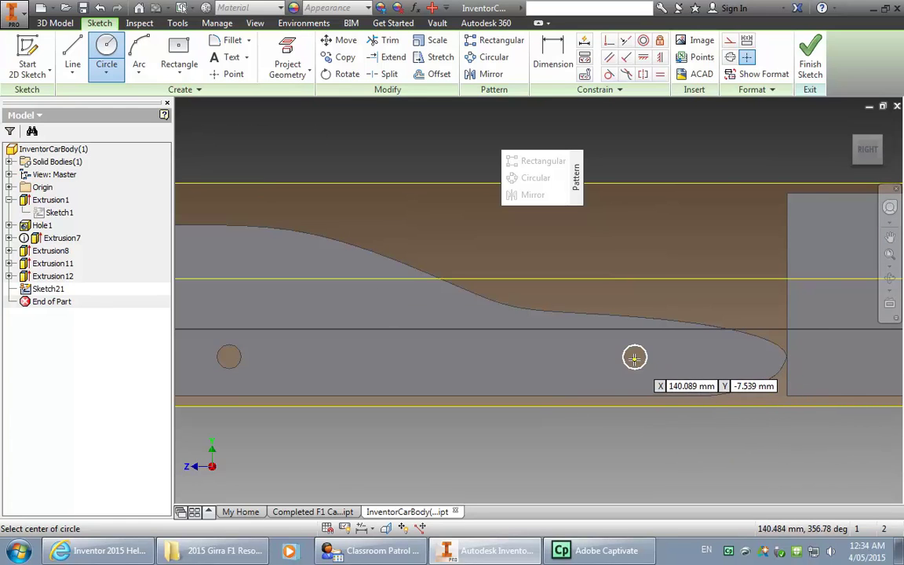
{"action": "scroll", "coordinate": [635, 354], "scroll_direction": "up", "scroll_amount": 4}
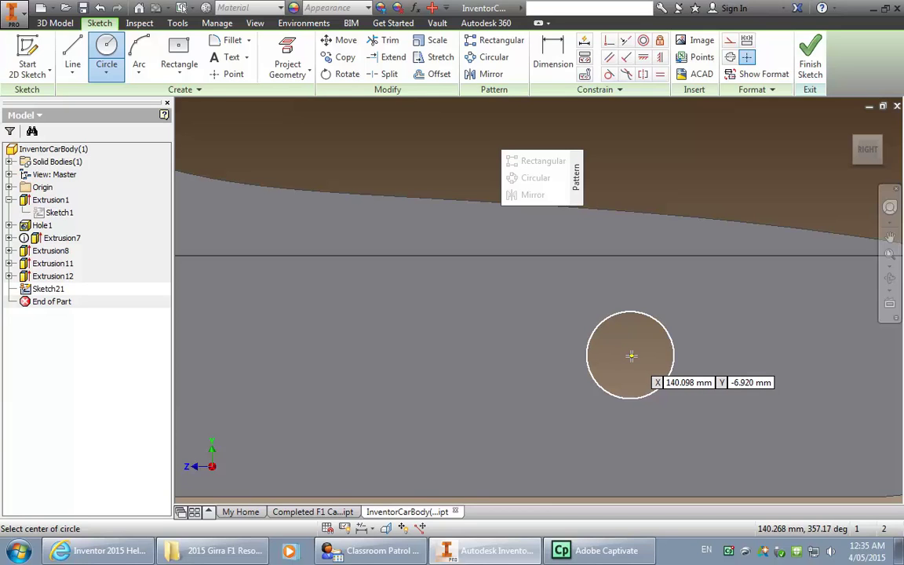
{"action": "left_click", "coordinate": [631, 355]}
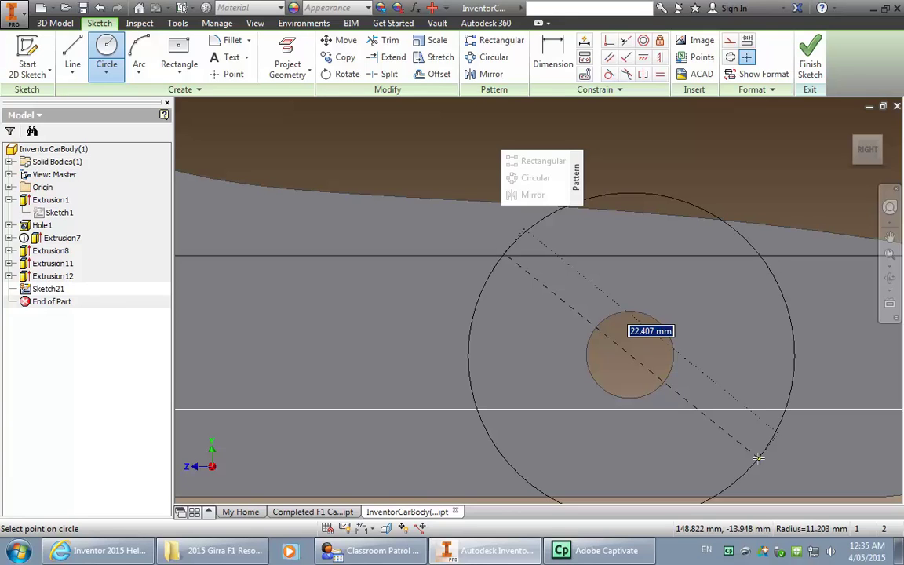
{"action": "type", "text": "34"}
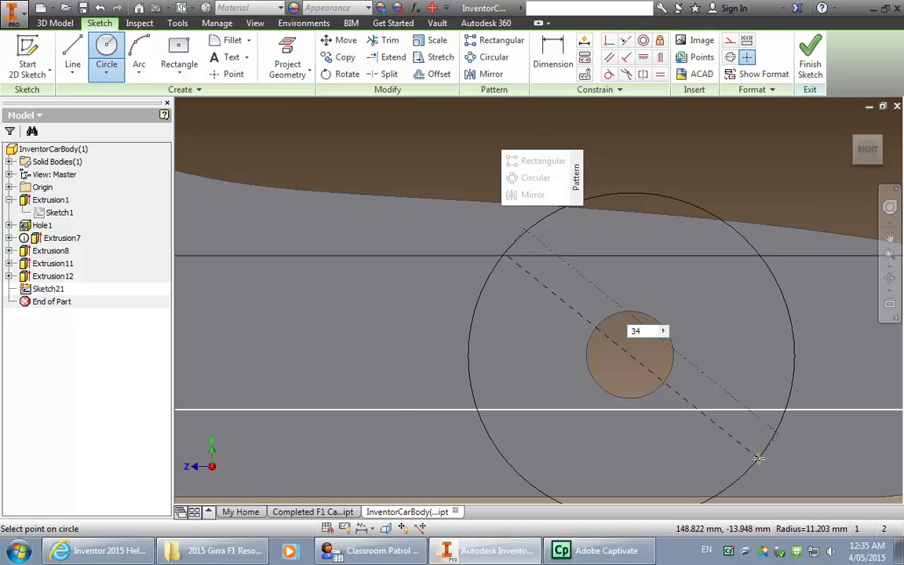
{"action": "key", "text": "Return"}
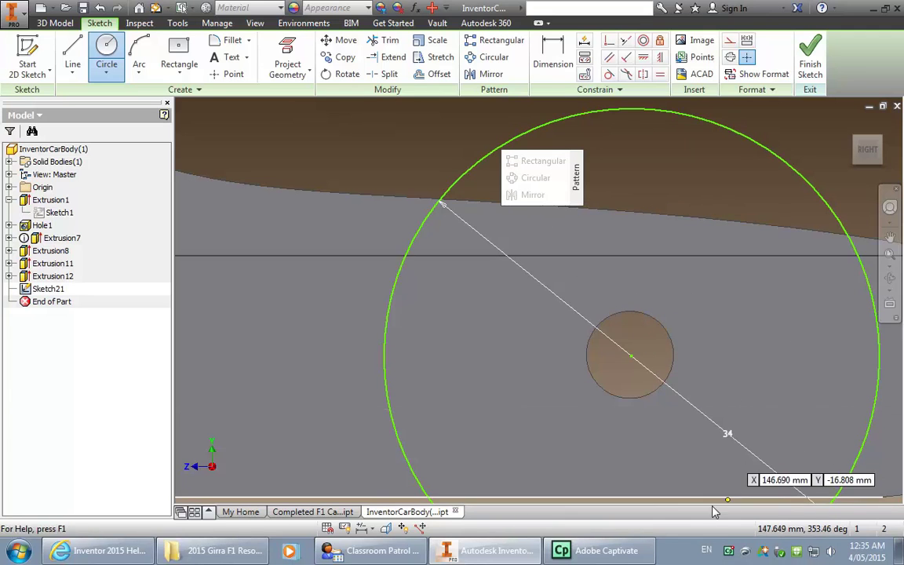
{"action": "scroll", "coordinate": [671, 453], "scroll_direction": "down", "scroll_amount": 2}
{"action": "scroll", "coordinate": [671, 454], "scroll_direction": "down", "scroll_amount": 3}
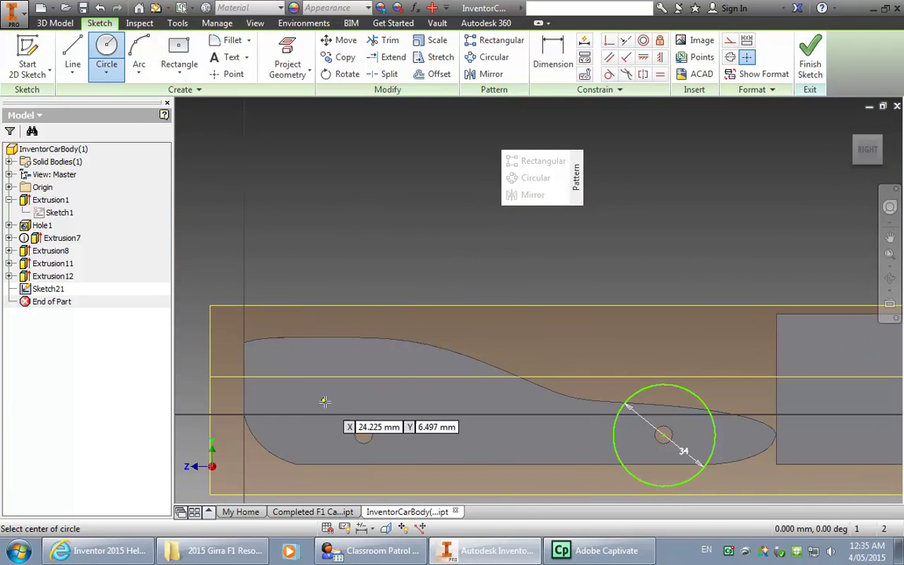
Step: Draw a second wheel-arch circle centred on the left axle hole
{"action": "scroll", "coordinate": [364, 433], "scroll_direction": "up", "scroll_amount": 5}
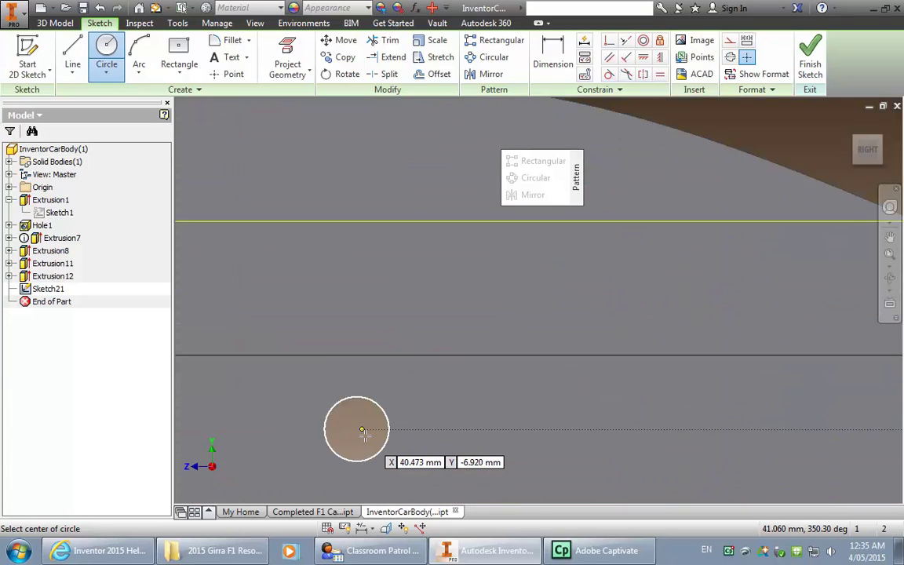
{"action": "scroll", "coordinate": [363, 433], "scroll_direction": "up", "scroll_amount": 3}
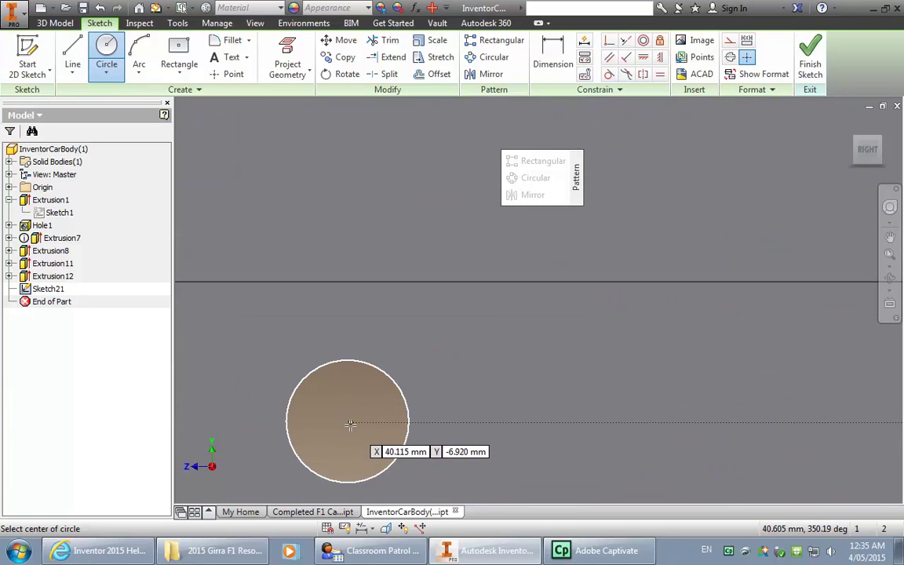
{"action": "left_click", "coordinate": [347, 422]}
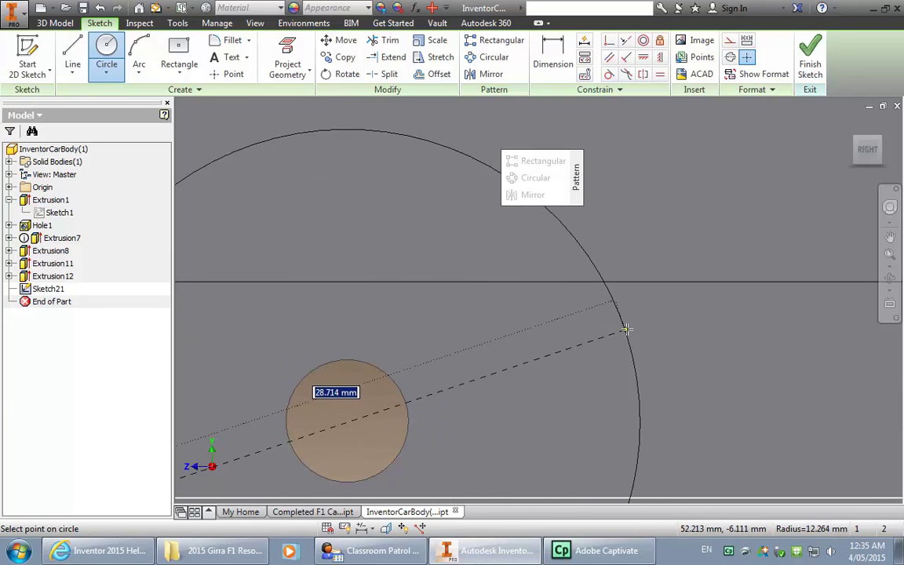
{"action": "scroll", "coordinate": [643, 324], "scroll_direction": "down", "scroll_amount": 2}
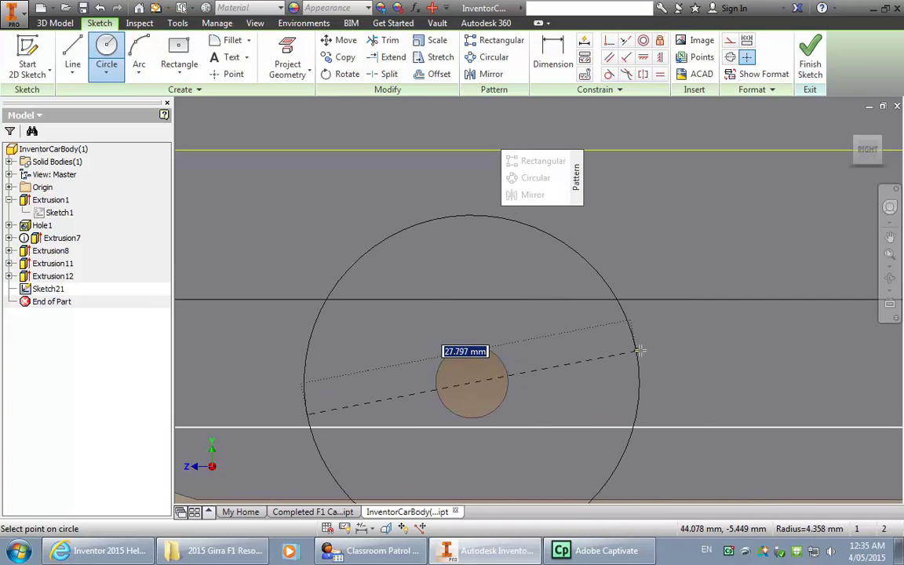
{"action": "left_click", "coordinate": [701, 341]}
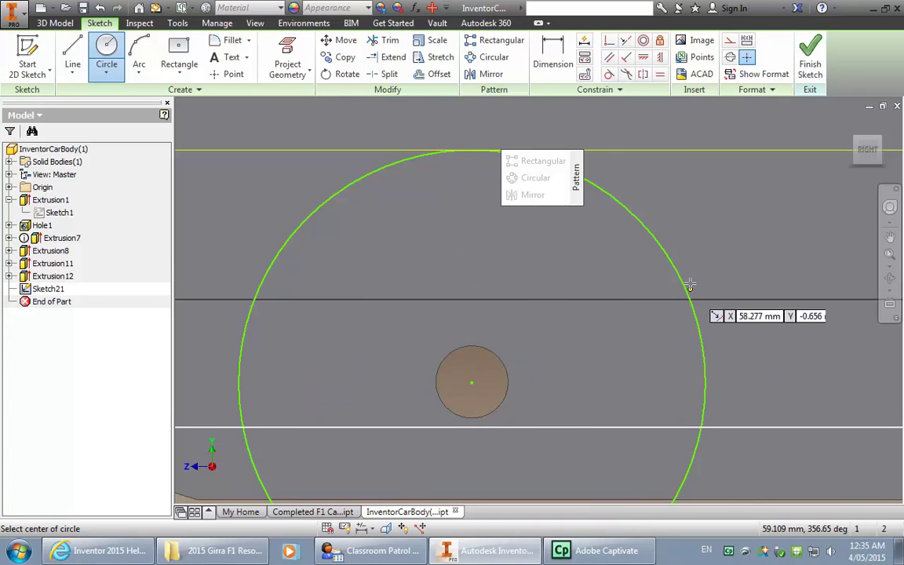
Step: Dimension the wheel circle's diameter to 34 mm and fit the whole car in view
{"action": "left_click", "coordinate": [553, 57]}
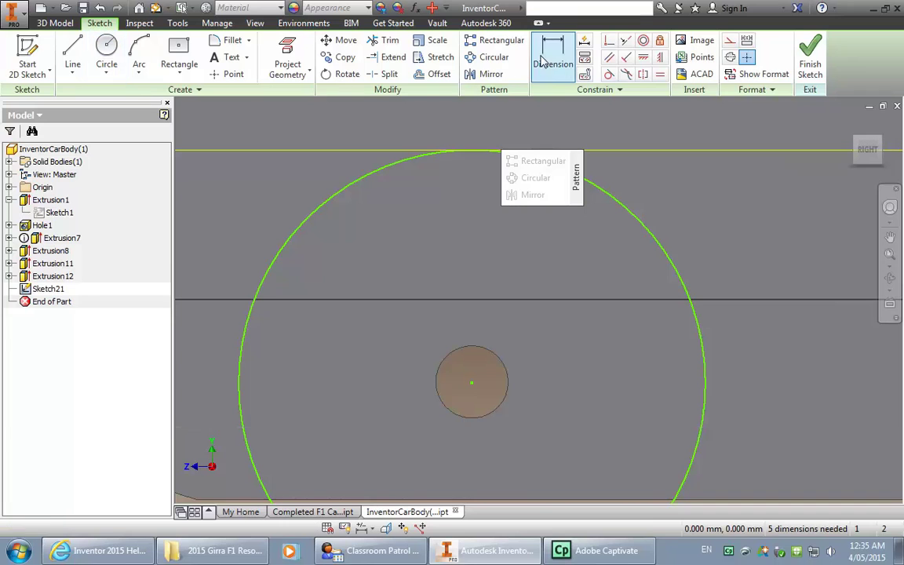
{"action": "left_click", "coordinate": [641, 228]}
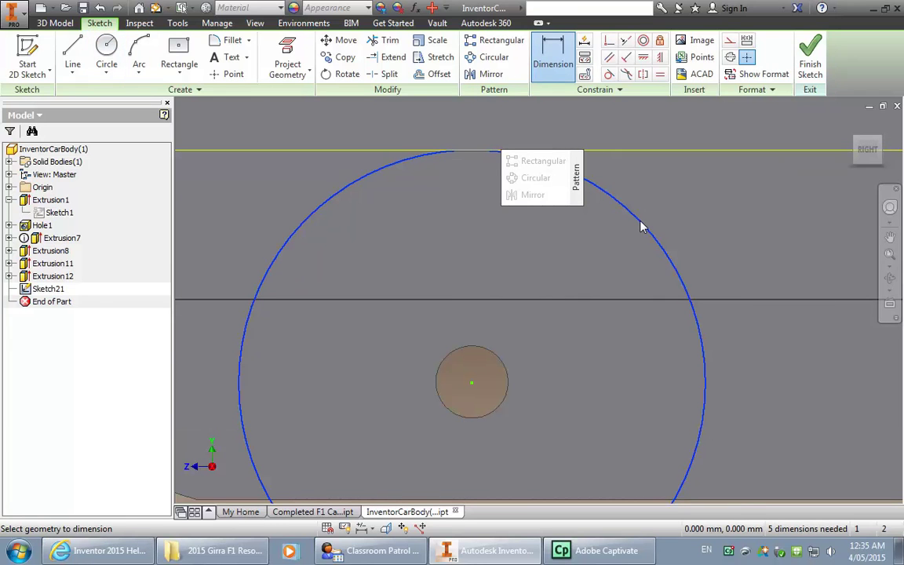
{"action": "left_click", "coordinate": [611, 288]}
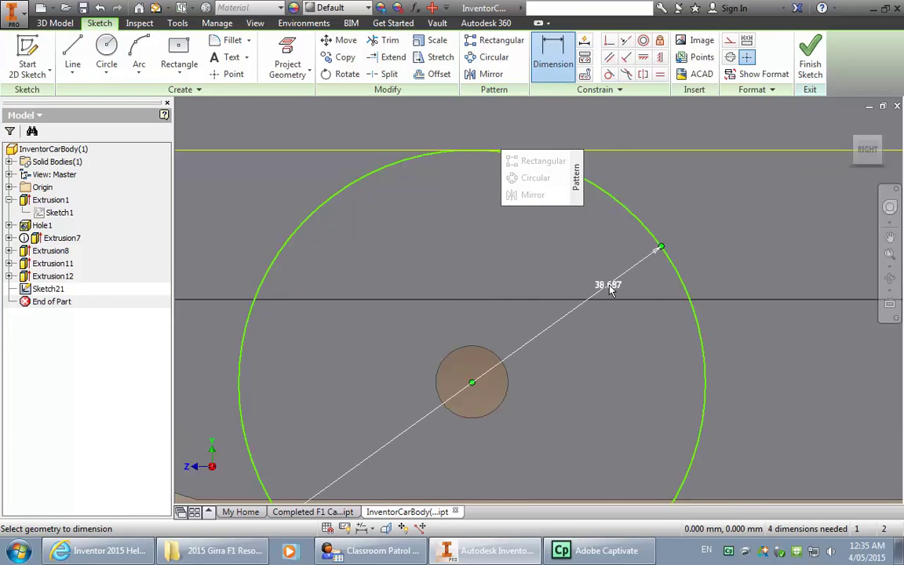
{"action": "left_click", "coordinate": [611, 289]}
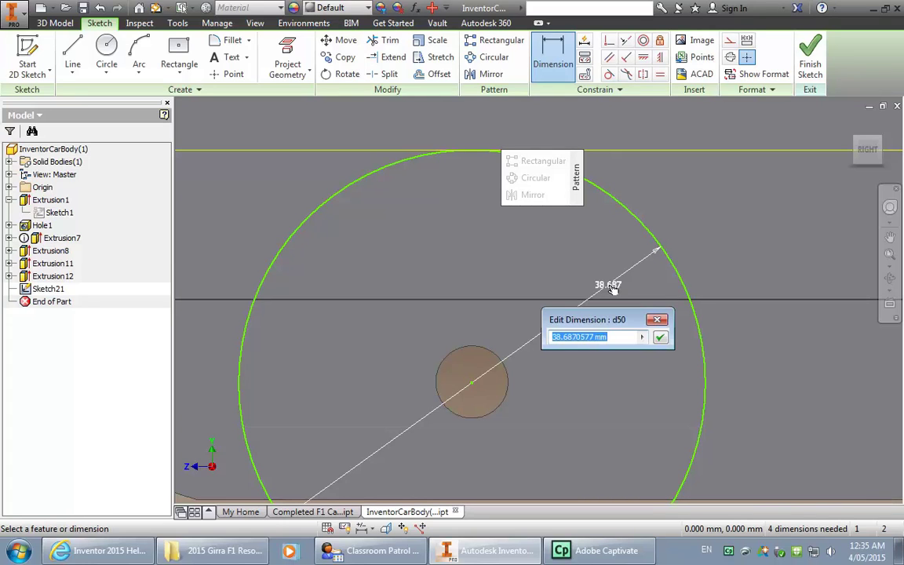
{"action": "type", "text": "34"}
{"action": "key", "text": "Return"}
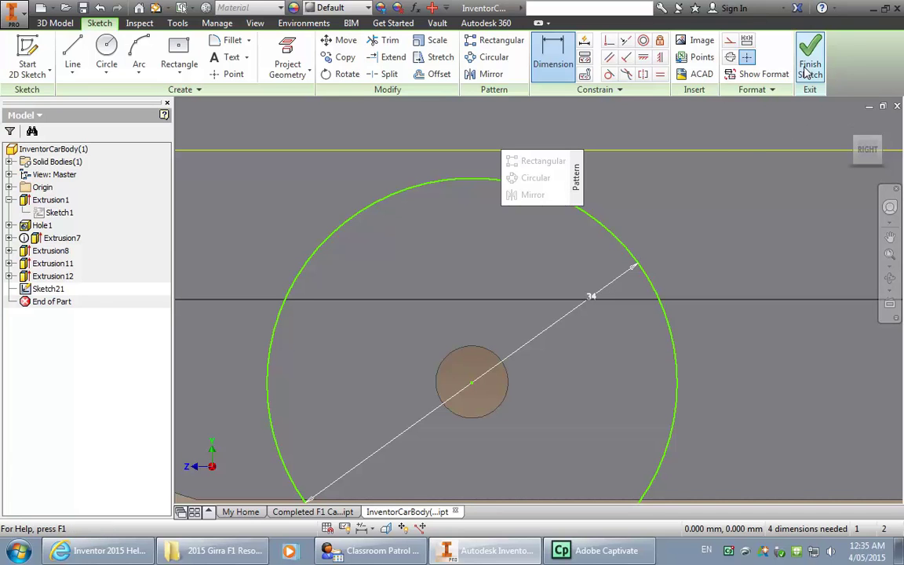
{"action": "key", "text": "Home"}
Step: Extrude both wheel circles around the axle holes as a 17 mm cut, creating Extrusion13
{"action": "right_click_drag", "start_coordinate": [650, 307], "coordinate": [577, 363]}
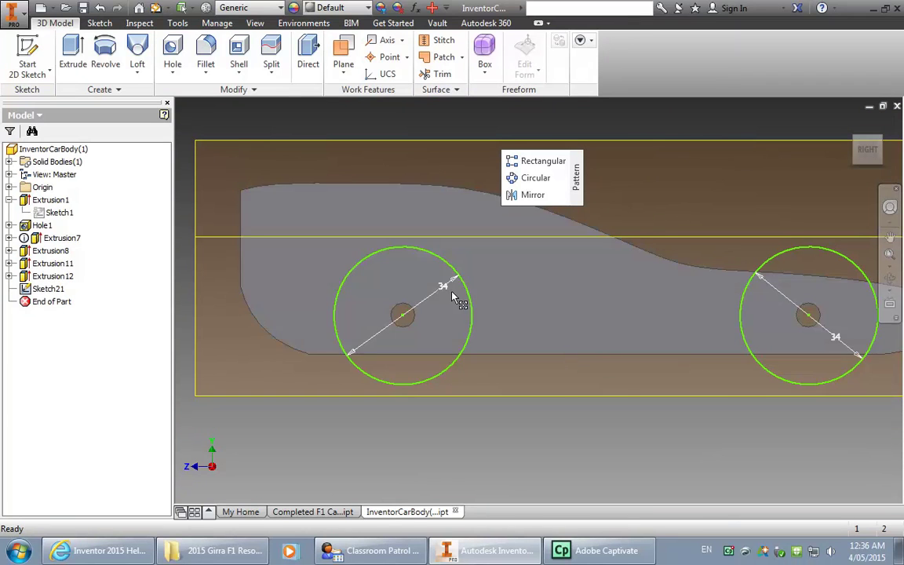
{"action": "left_click", "coordinate": [71, 53]}
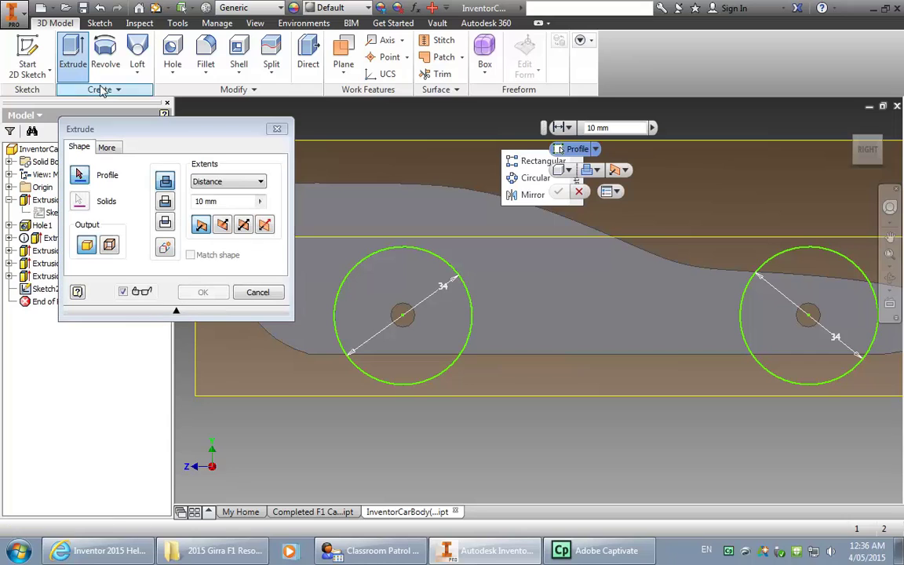
{"action": "left_click", "coordinate": [402, 289]}
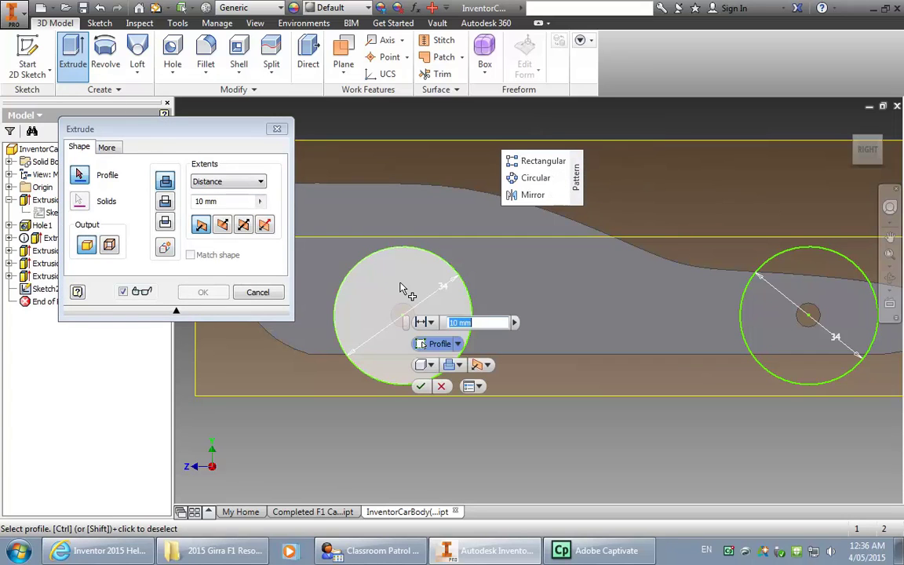
{"action": "left_click", "coordinate": [798, 293]}
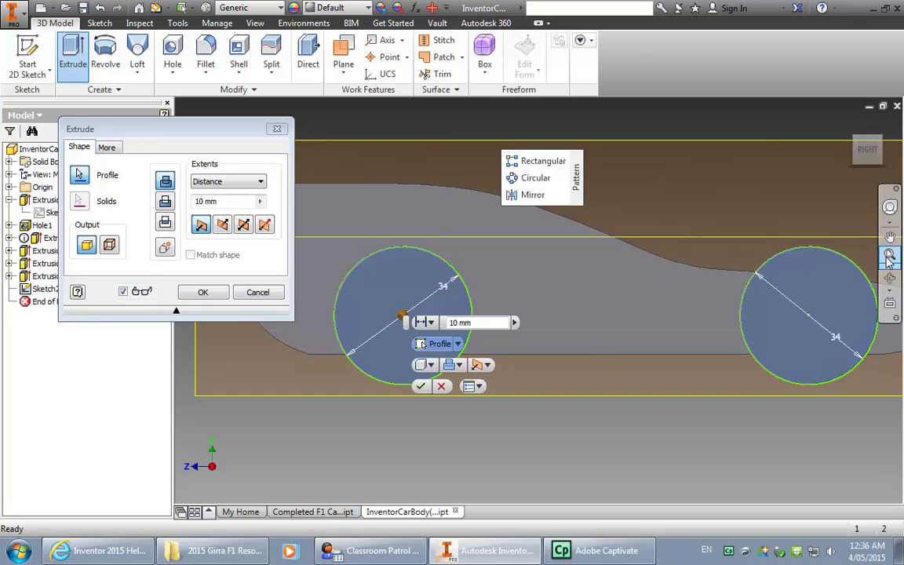
{"action": "left_click_drag", "start_coordinate": [866, 149], "coordinate": [857, 169]}
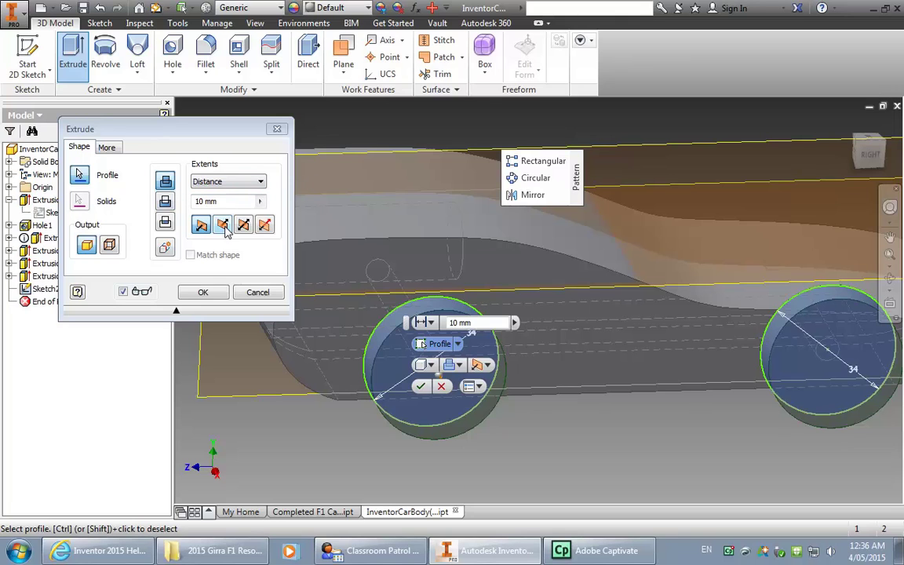
{"action": "left_click", "coordinate": [166, 202]}
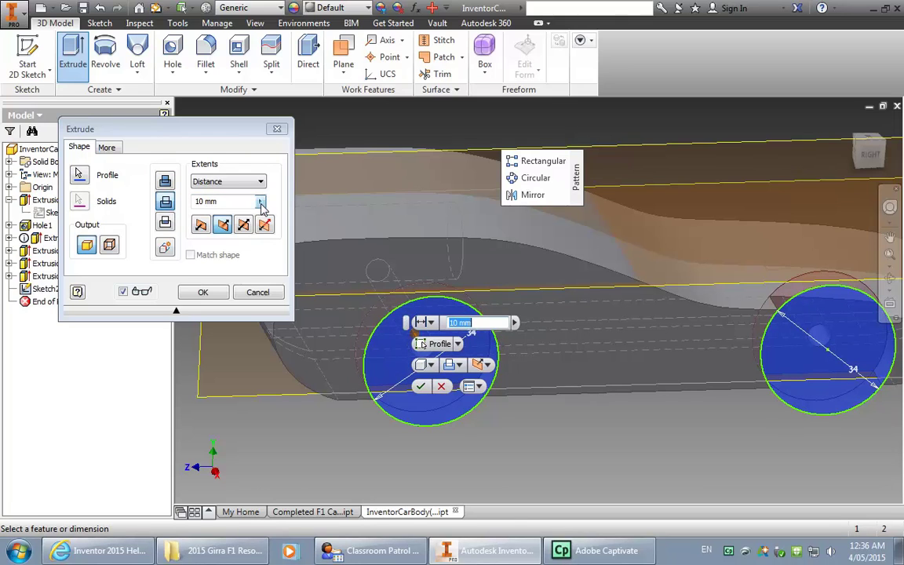
{"action": "left_click", "coordinate": [259, 203]}
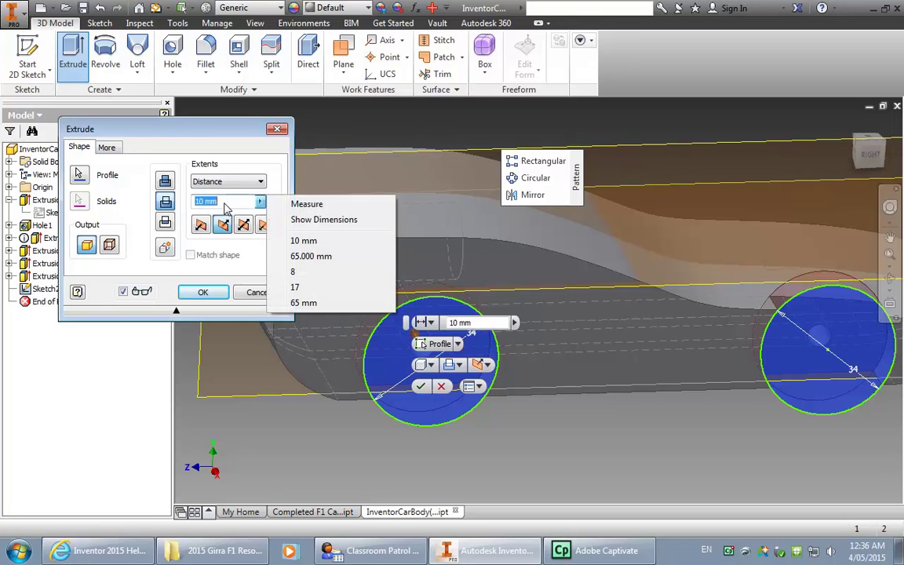
{"action": "left_click", "coordinate": [232, 206]}
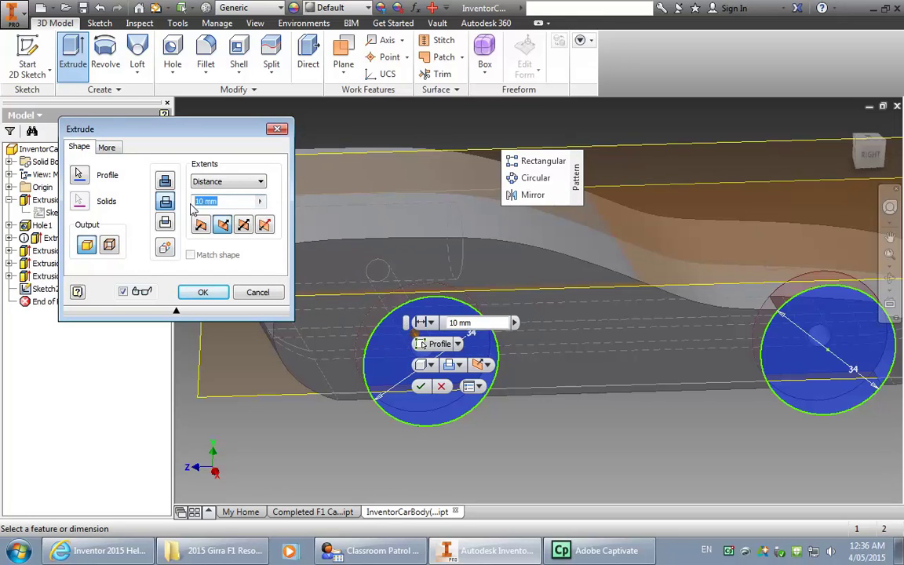
{"action": "type", "text": "17"}
{"action": "key", "text": "Return"}
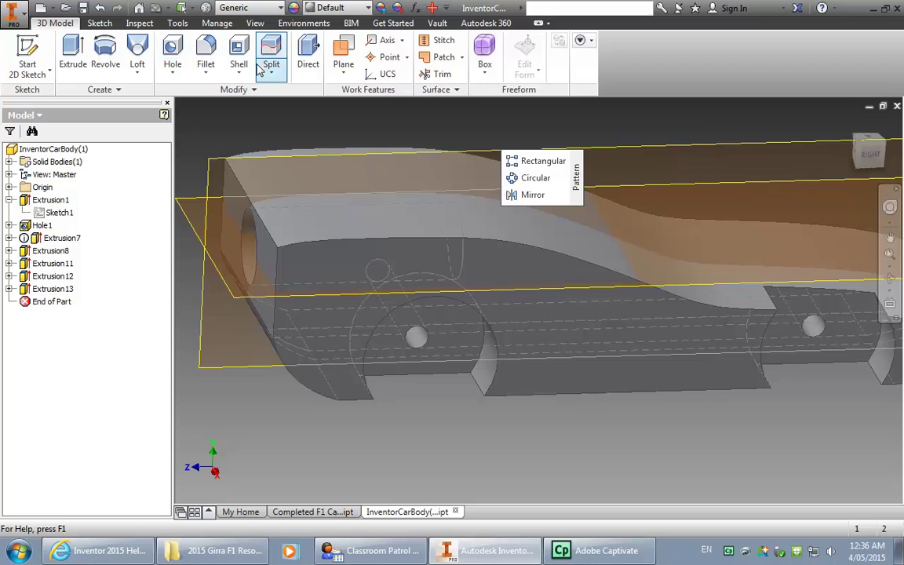
Step: Create Sketch22 on the YZ Plane and launch the Mirror tool from the Pattern panel
{"action": "left_click", "coordinate": [99, 23]}
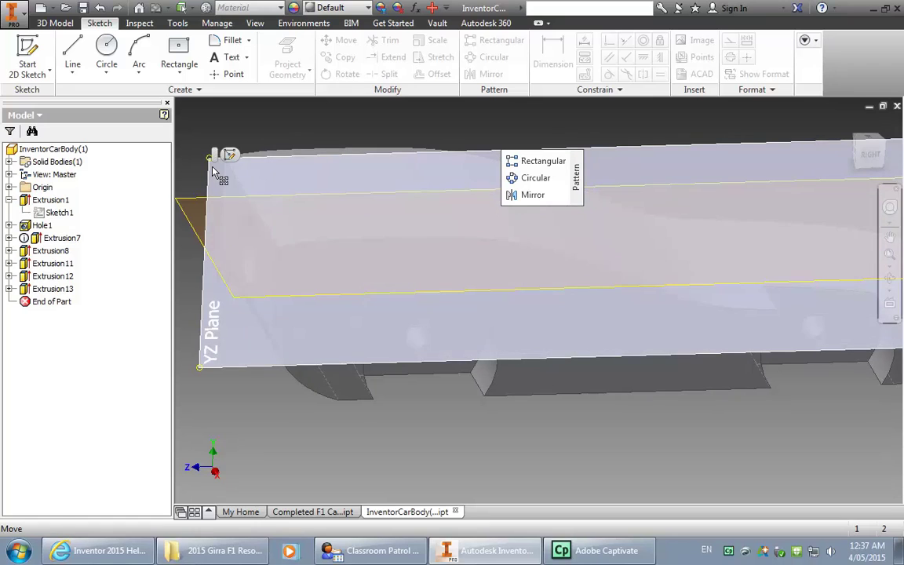
{"action": "left_click", "coordinate": [212, 171]}
{"action": "left_click", "coordinate": [24, 49]}
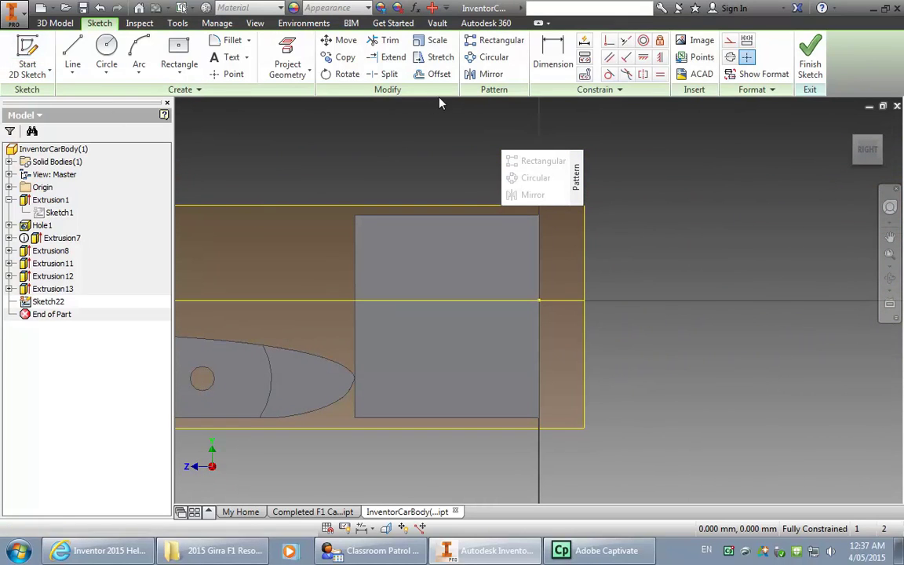
{"action": "left_click", "coordinate": [469, 73]}
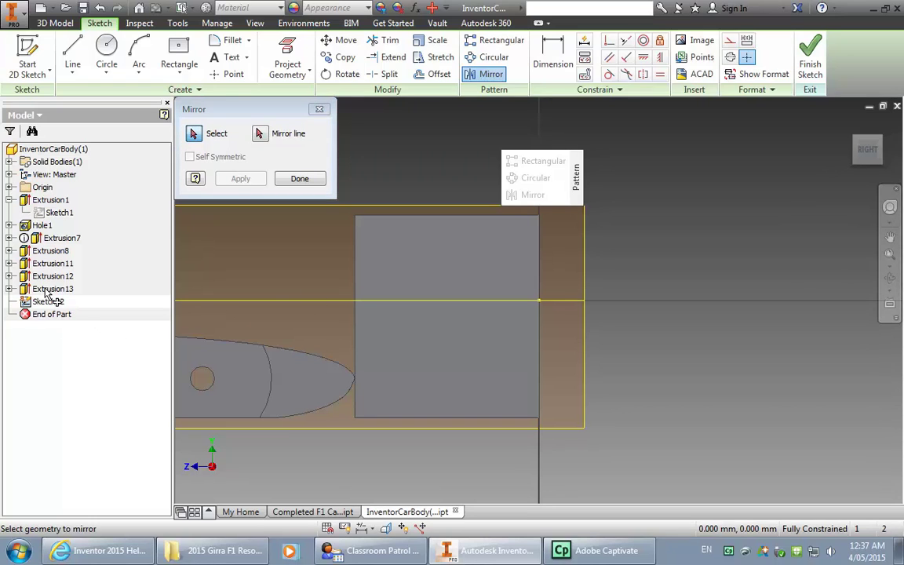
Step: Pan, zoom and orbit to frame the whole car, then close the Mirror dialog without mirroring
{"action": "left_click", "coordinate": [889, 236]}
{"action": "left_click_drag", "start_coordinate": [308, 301], "coordinate": [802, 321]}
{"action": "scroll", "coordinate": [674, 315], "scroll_direction": "down", "scroll_amount": 3}
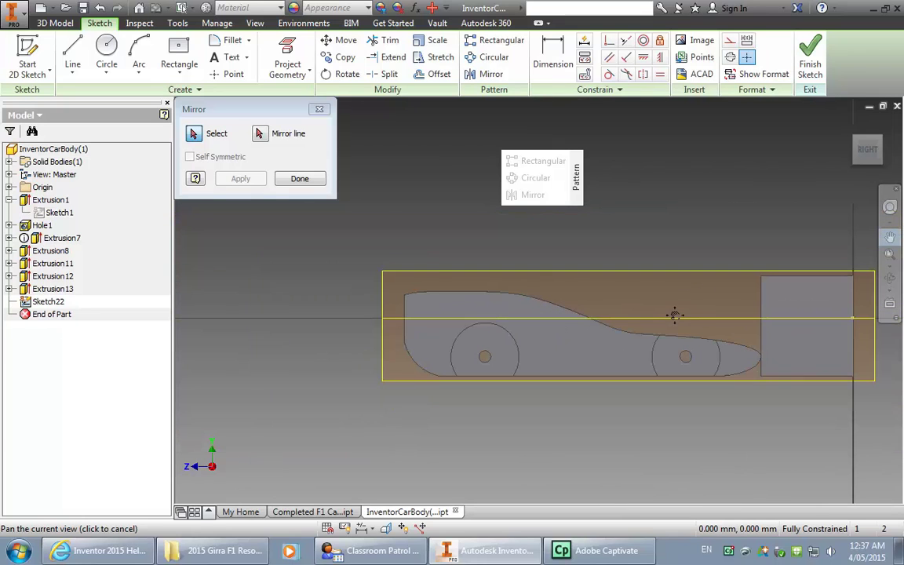
{"action": "key", "text": "Escape"}
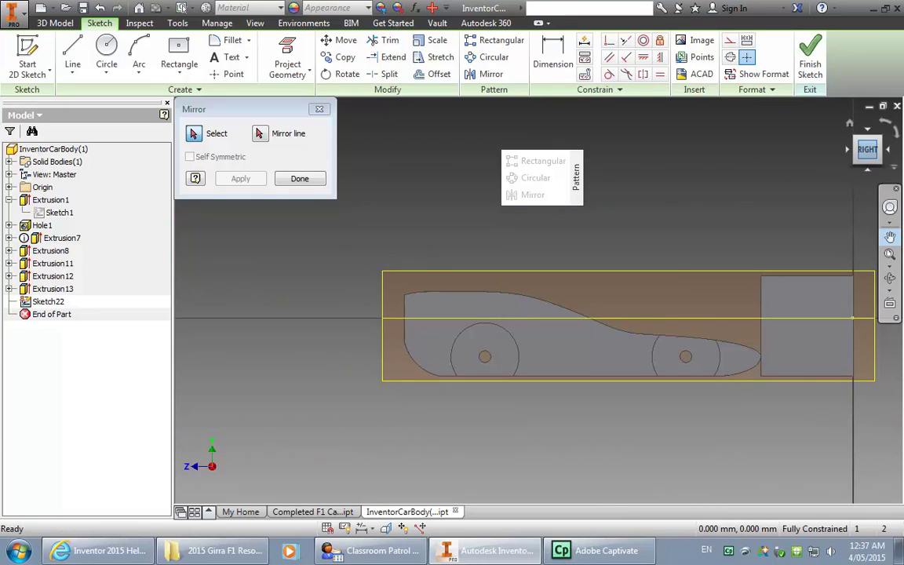
{"action": "left_click_drag", "start_coordinate": [866, 149], "coordinate": [851, 164]}
{"action": "left_click", "coordinate": [889, 236]}
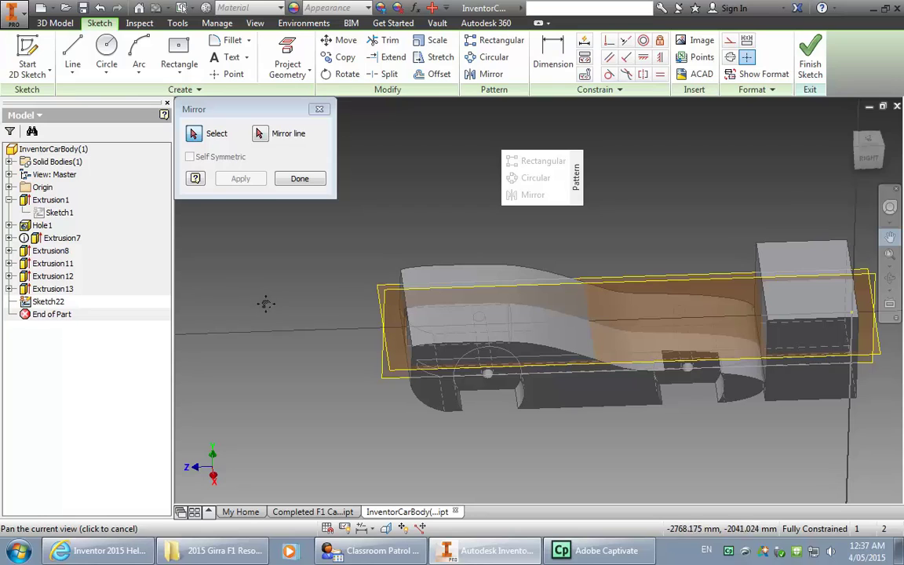
{"action": "left_click", "coordinate": [266, 303]}
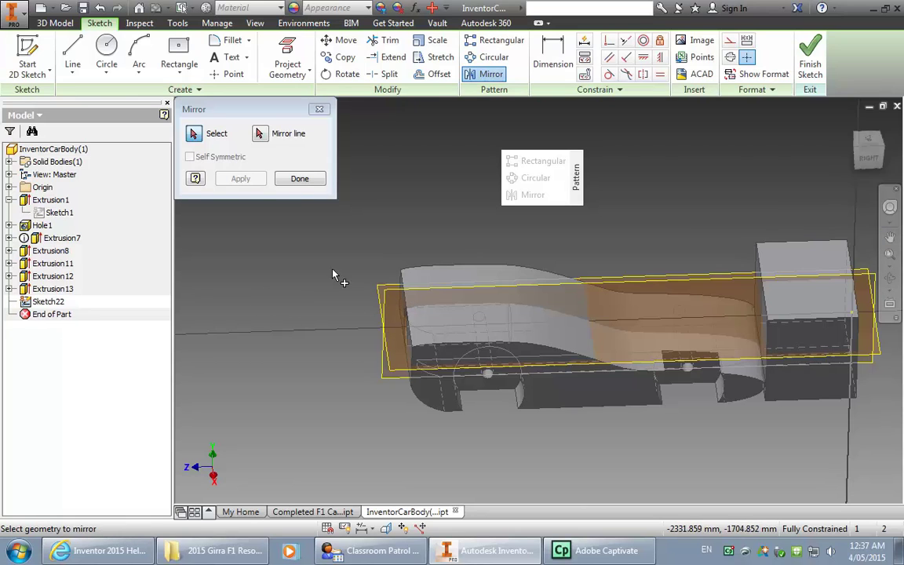
{"action": "left_click", "coordinate": [260, 134]}
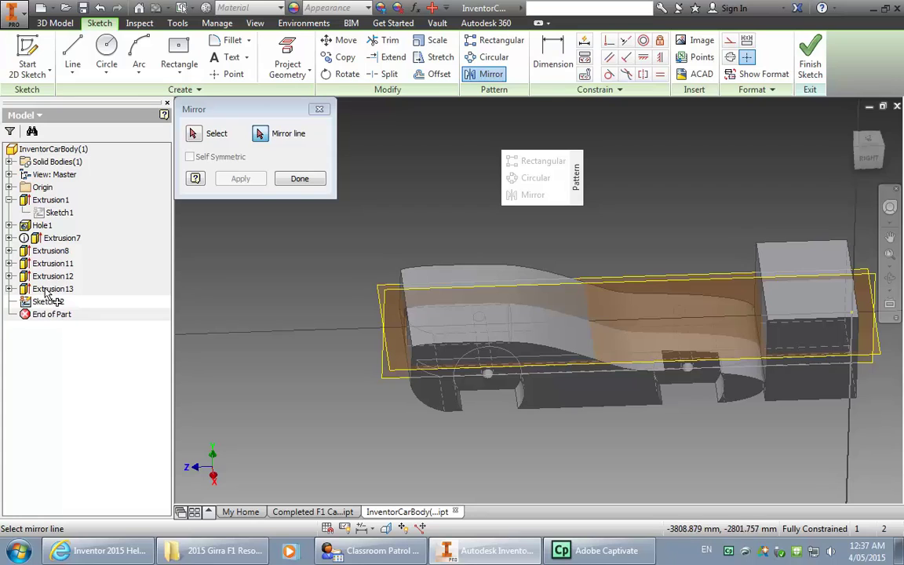
{"action": "left_click", "coordinate": [319, 109]}
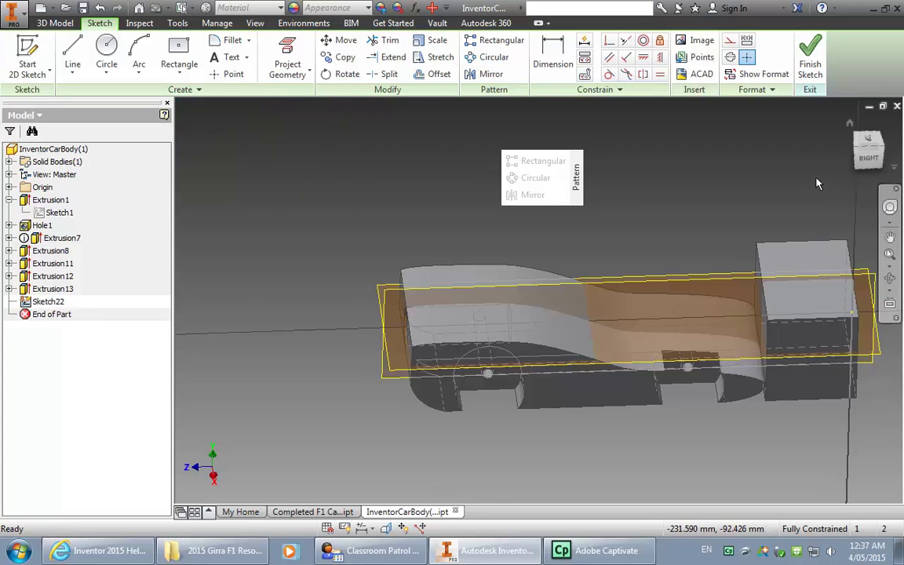
Step: Finish Sketch22, then re-edit Extrusion13 and confirm it unchanged at 17 mm depth
{"action": "left_click", "coordinate": [808, 70]}
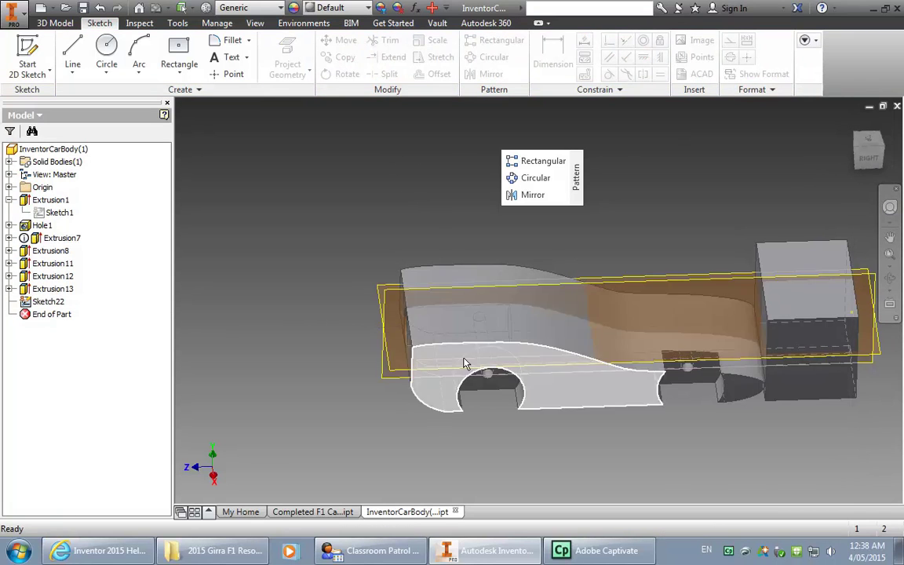
{"action": "right_click", "coordinate": [58, 292]}
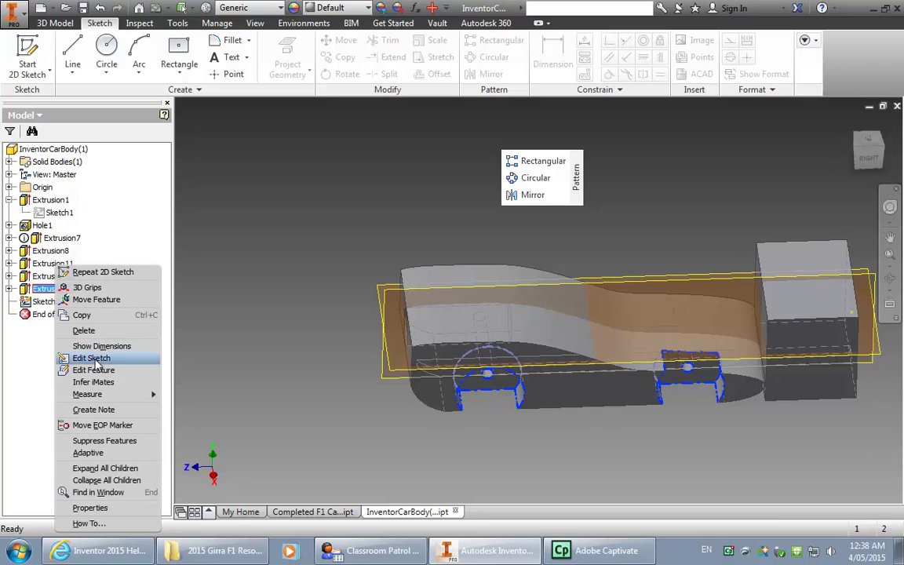
{"action": "left_click", "coordinate": [92, 369]}
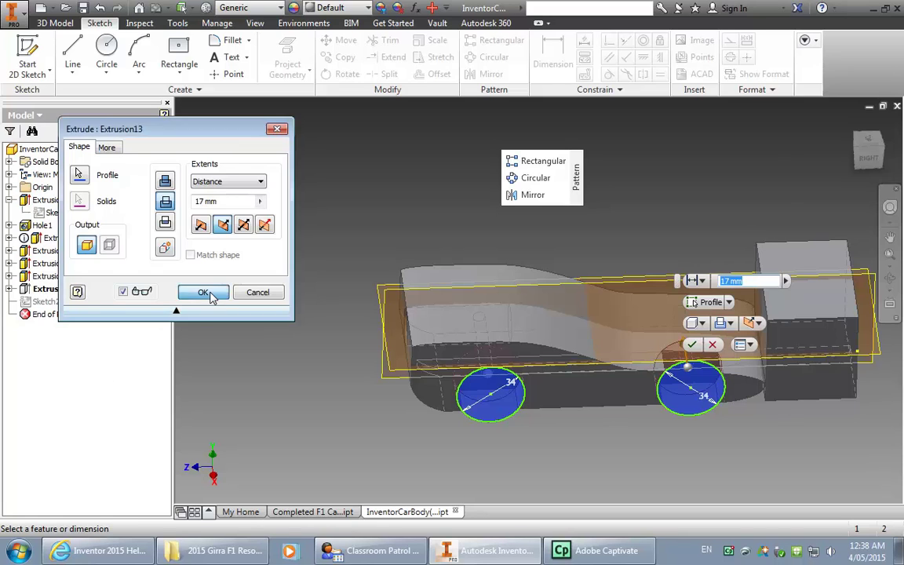
{"action": "left_click", "coordinate": [202, 292]}
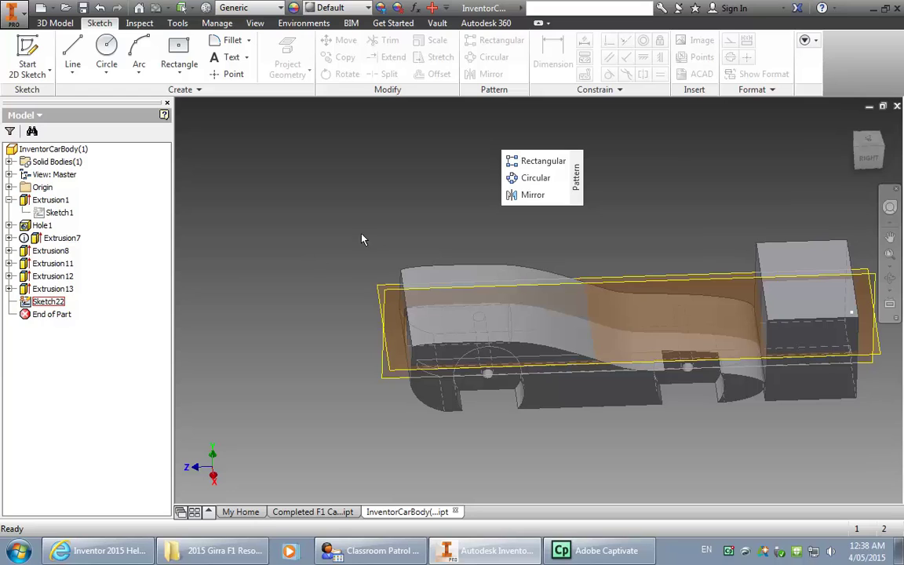
Step: Mirror the Extrusion13 wheel-arch cut across the YZ Plane, creating Mirror1
{"action": "left_click", "coordinate": [525, 196]}
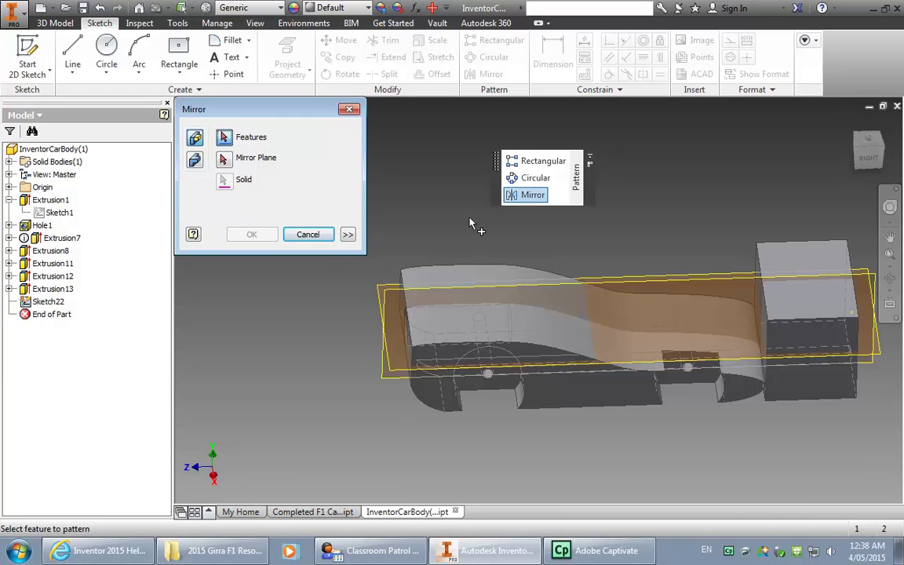
{"action": "left_click", "coordinate": [225, 160]}
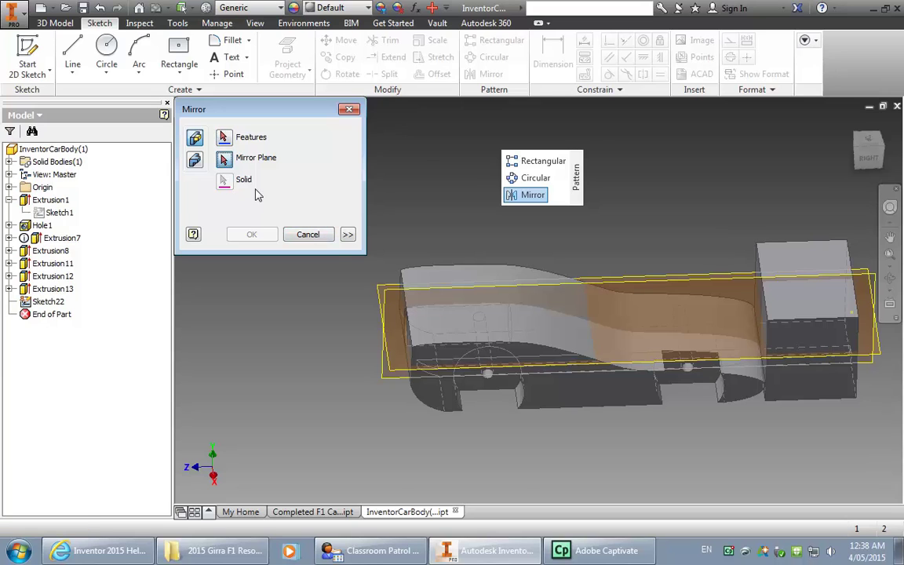
{"action": "left_click", "coordinate": [385, 296]}
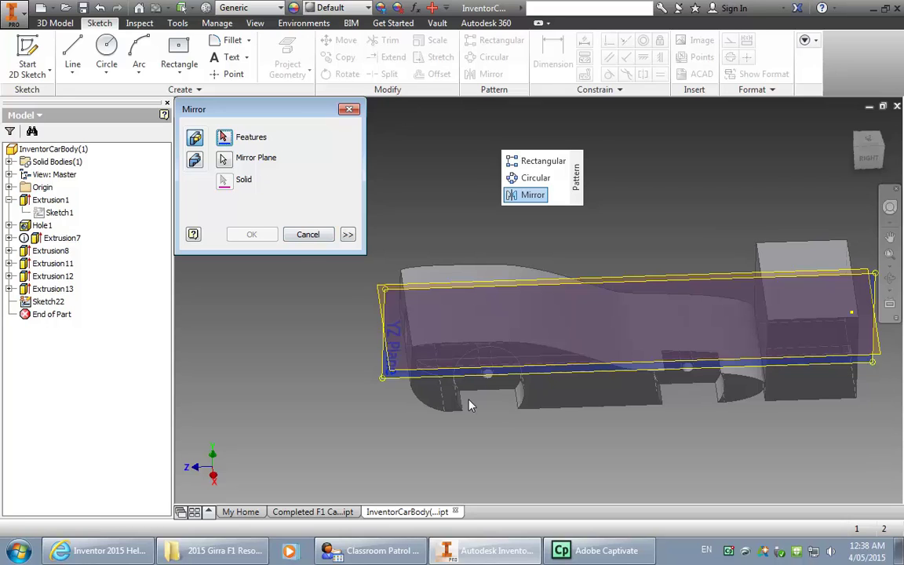
{"action": "left_click", "coordinate": [53, 292]}
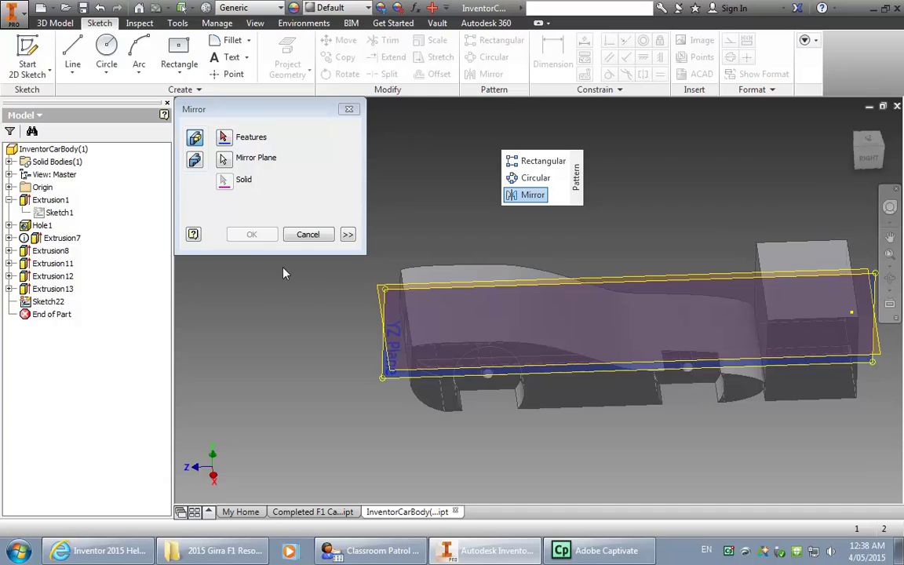
{"action": "left_click", "coordinate": [225, 138]}
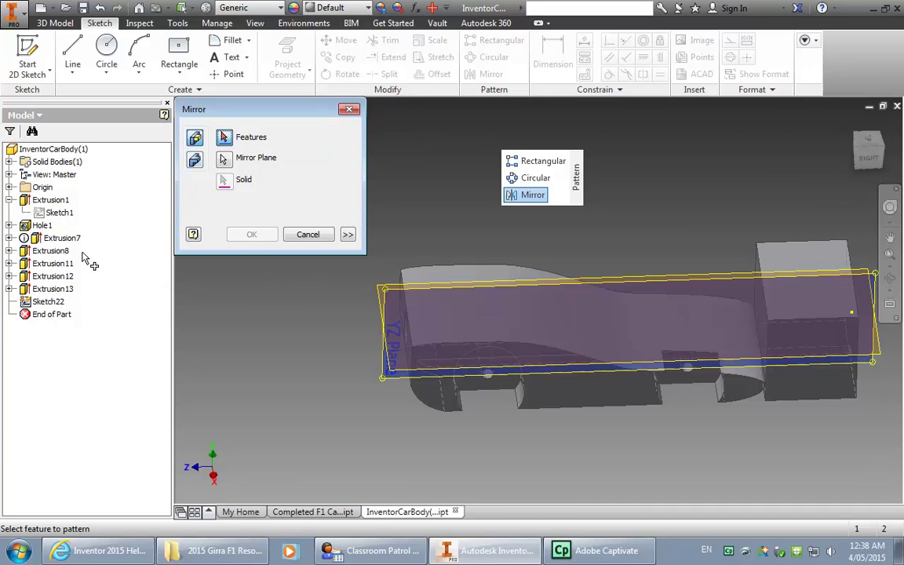
{"action": "left_click", "coordinate": [58, 290]}
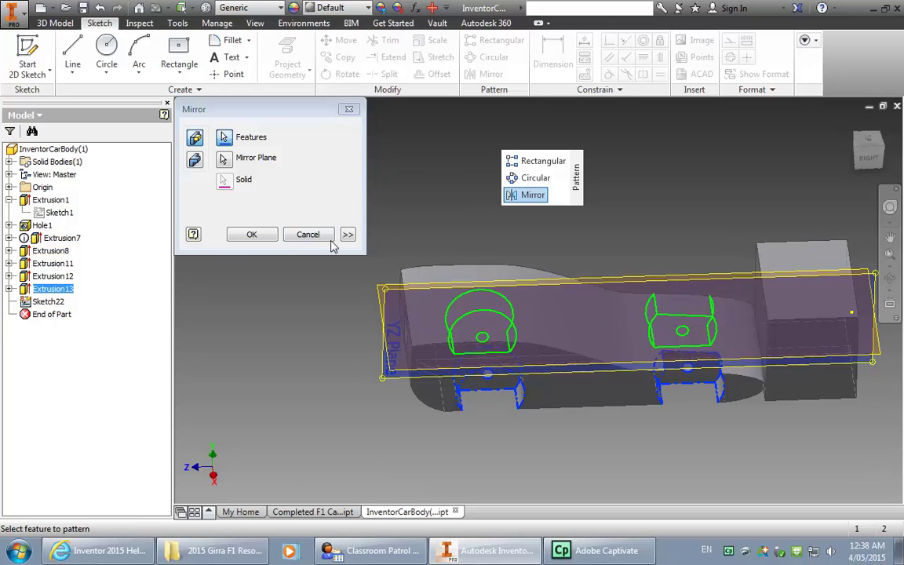
{"action": "left_click", "coordinate": [250, 234]}
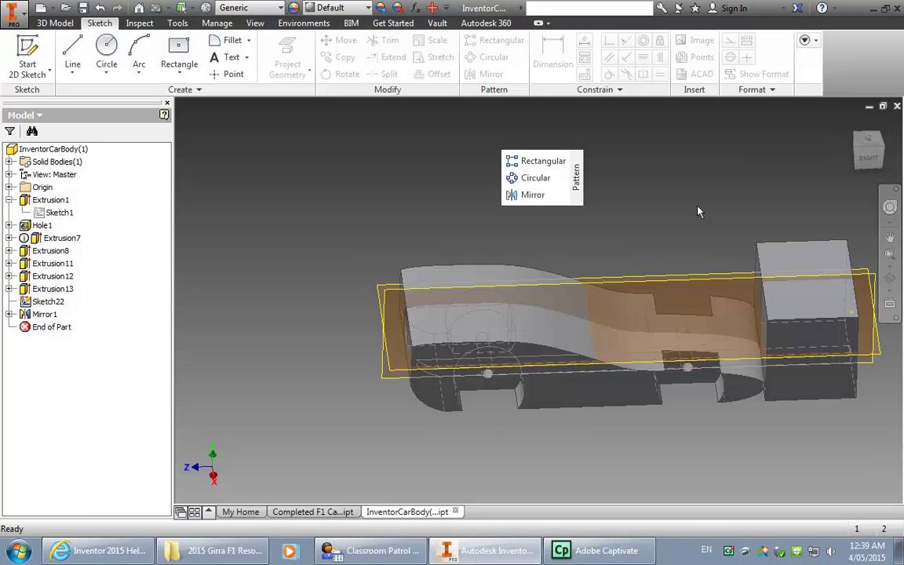
Step: Pan and free-orbit the car body until its end face points toward the viewer
{"action": "middle_click_drag", "start_coordinate": [698, 212], "coordinate": [646, 226]}
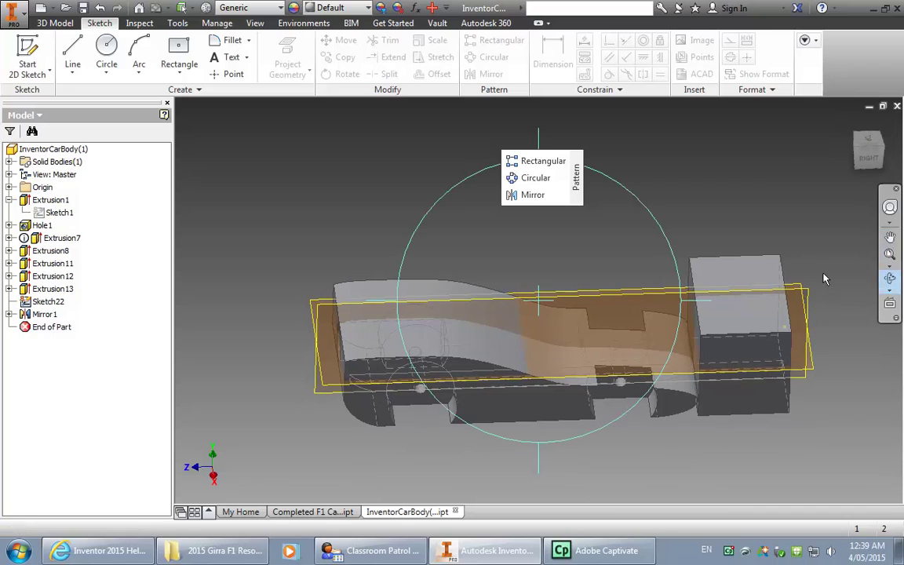
{"action": "left_click", "coordinate": [891, 278]}
{"action": "left_click_drag", "start_coordinate": [589, 322], "coordinate": [708, 483]}
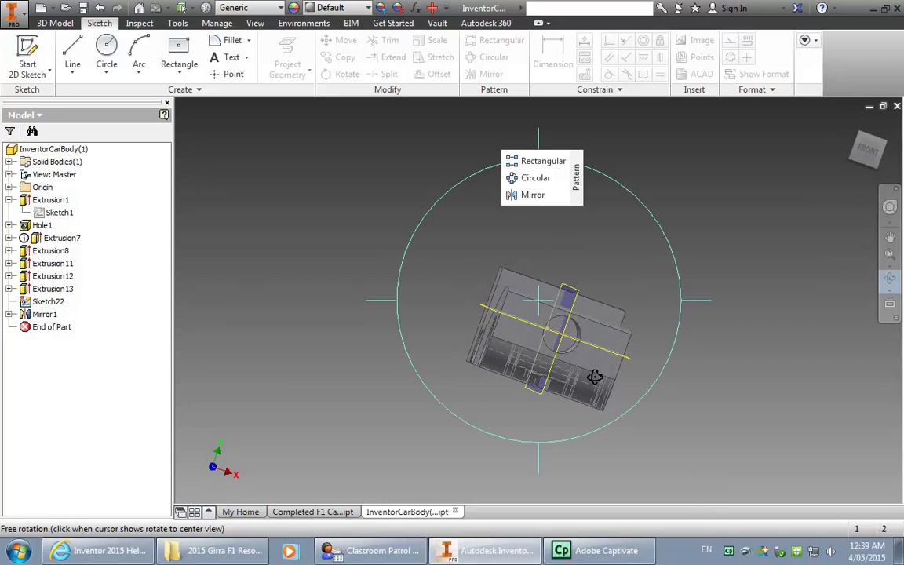
{"action": "key", "text": "Escape"}
{"action": "key", "text": "F2"}
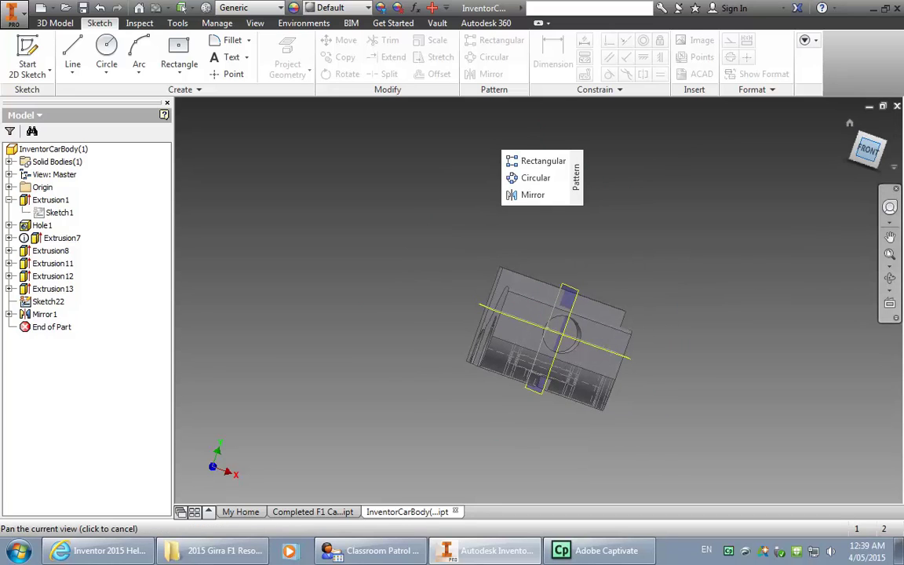
Step: Start a sketch on the car's end face and draw a 25 mm circle centred on the origin
{"action": "left_click", "coordinate": [540, 320]}
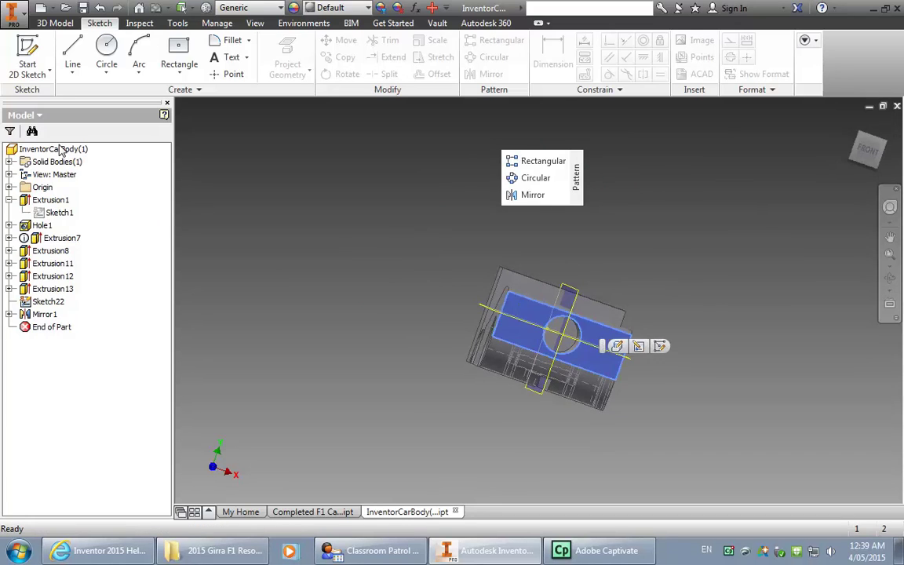
{"action": "left_click", "coordinate": [29, 55]}
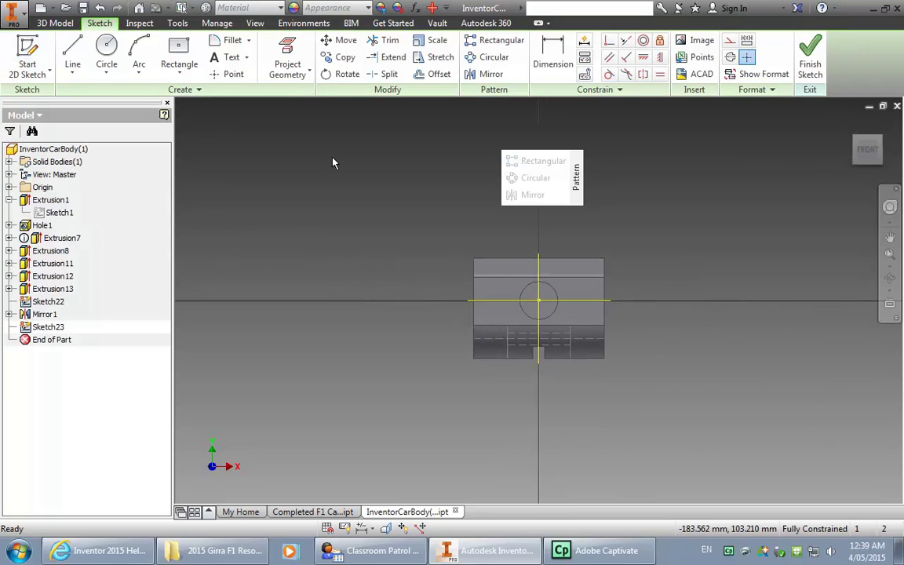
{"action": "scroll", "coordinate": [635, 291], "scroll_direction": "up", "scroll_amount": 3}
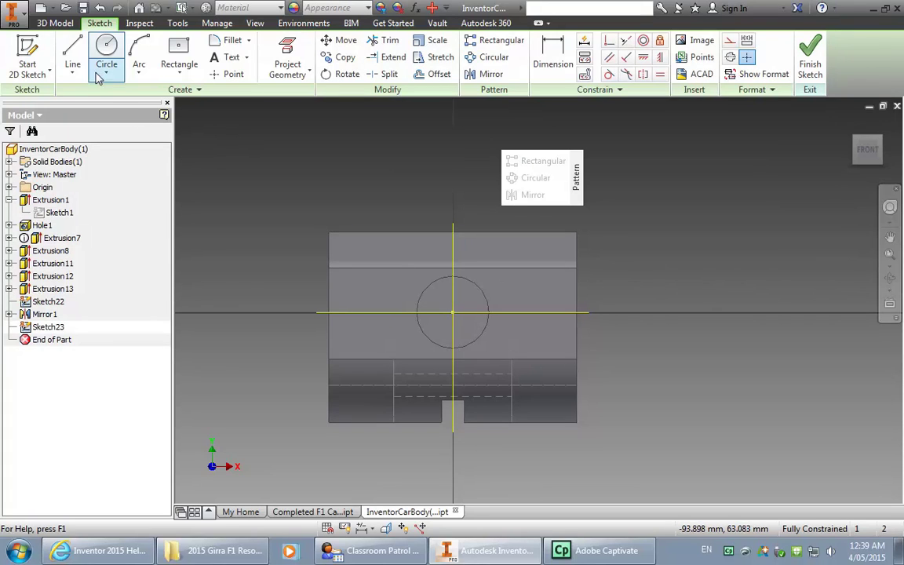
{"action": "left_click", "coordinate": [109, 49]}
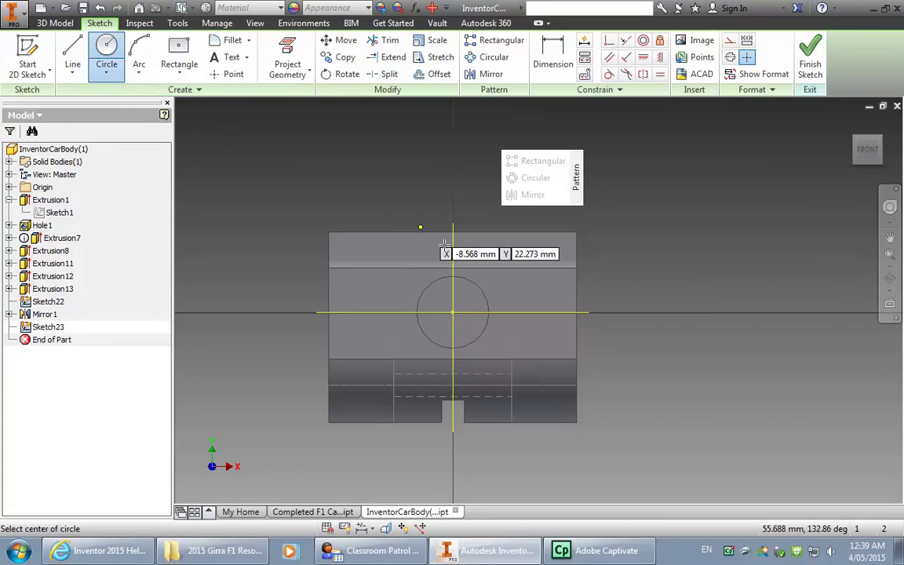
{"action": "left_click", "coordinate": [452, 312]}
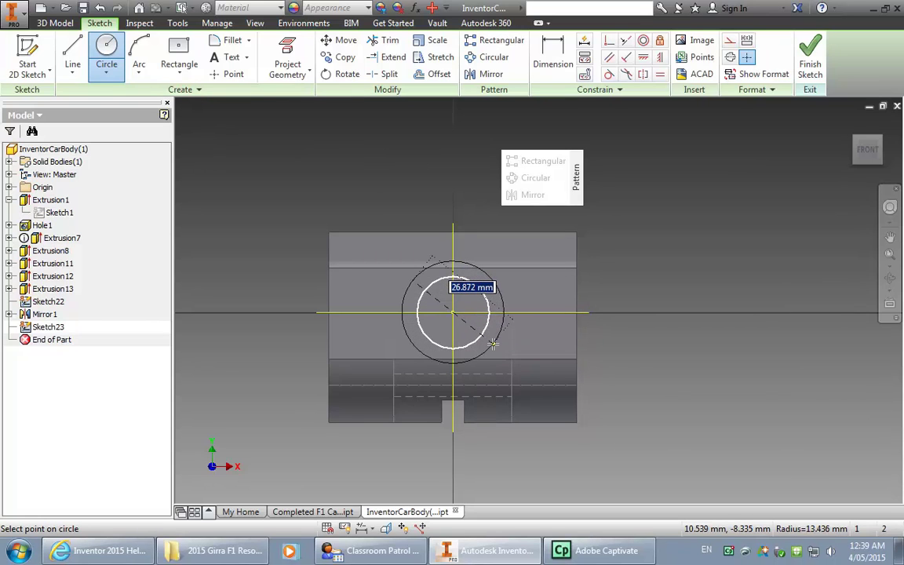
{"action": "type", "text": "25"}
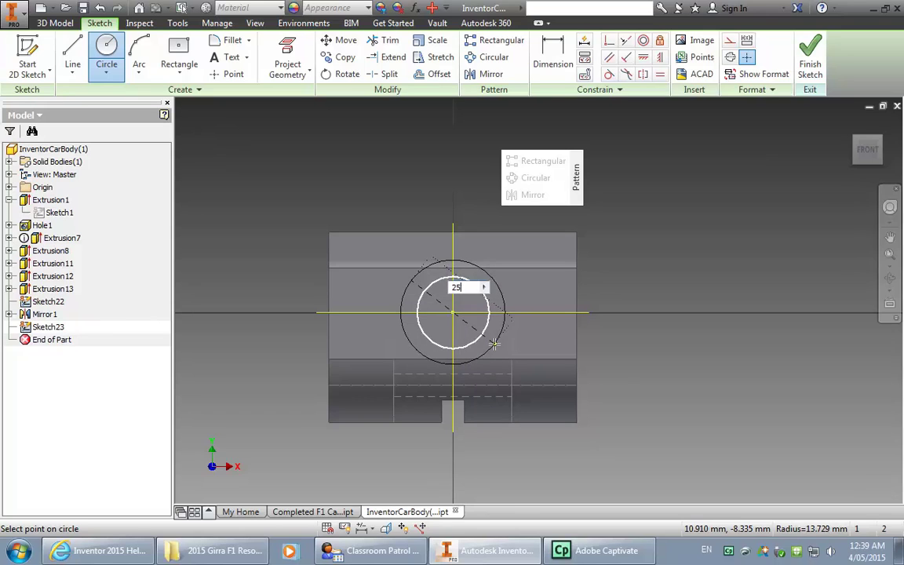
{"action": "key", "text": "Return"}
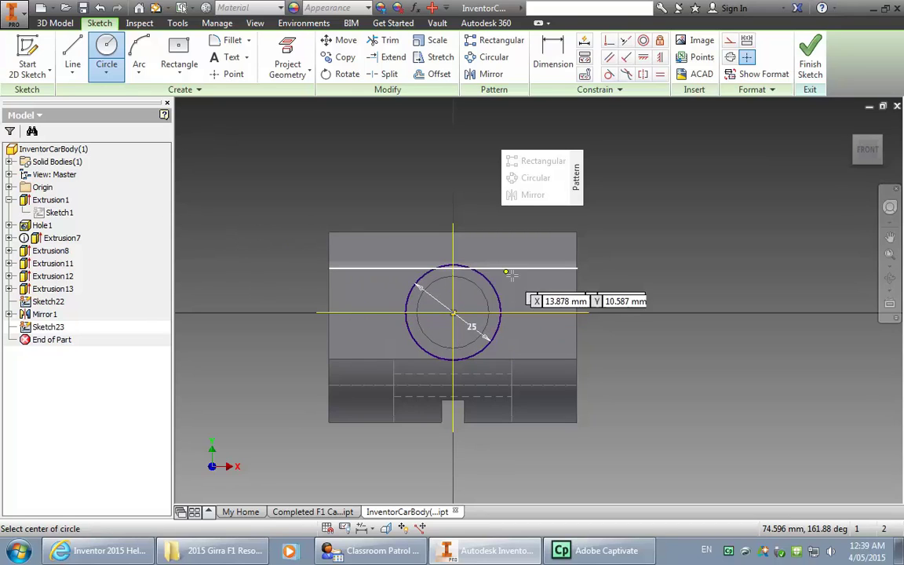
Step: Cancel the accidental second circle, leaving only the centred 25 mm circle
{"action": "left_click", "coordinate": [108, 66]}
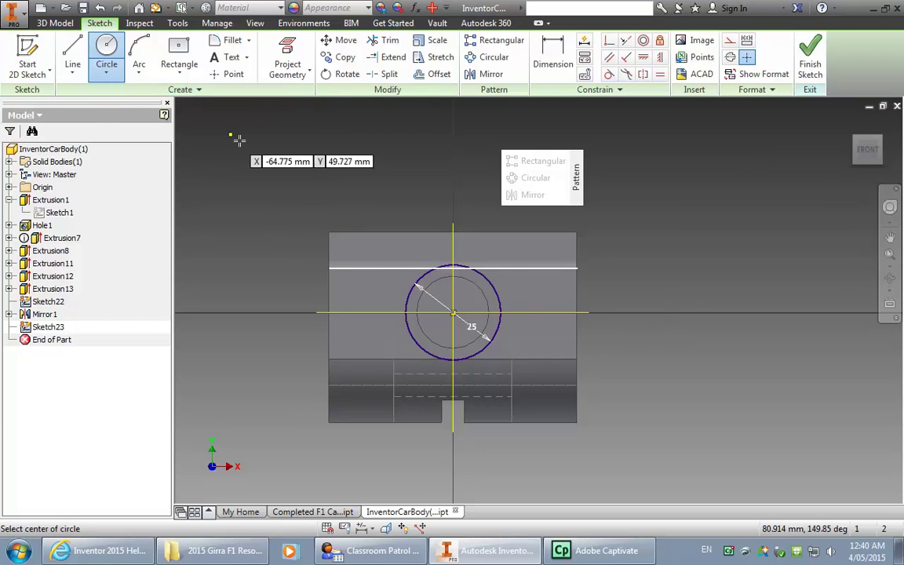
{"action": "right_click", "coordinate": [425, 274]}
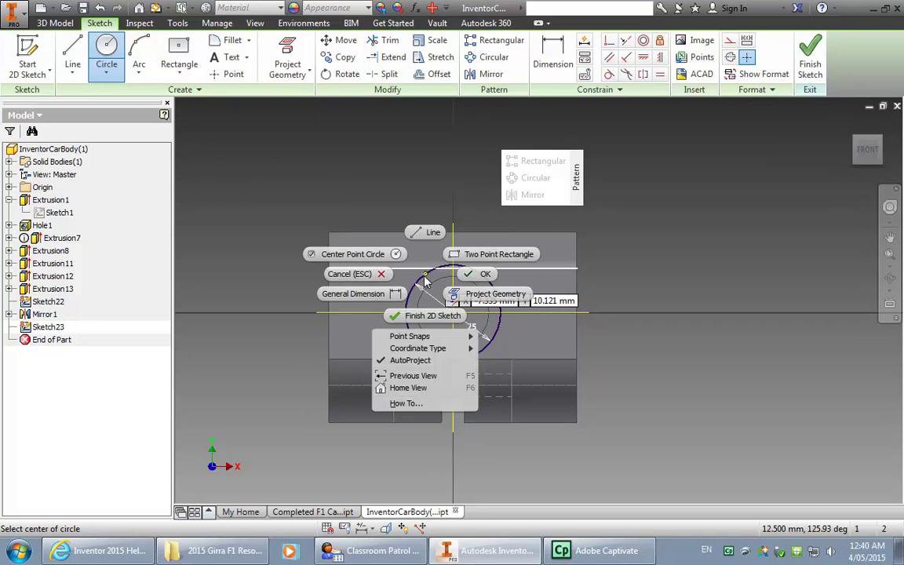
{"action": "key", "text": "Escape"}
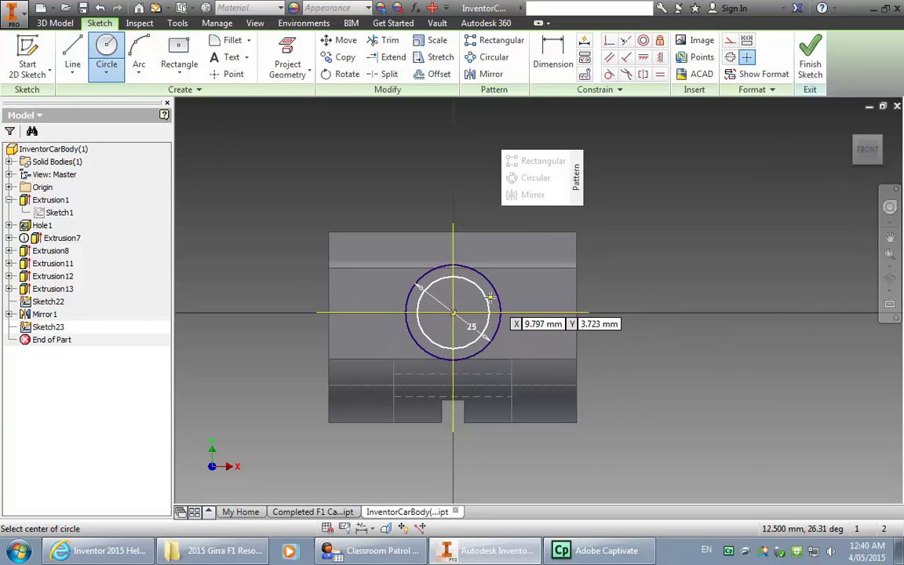
{"action": "key", "text": "Escape"}
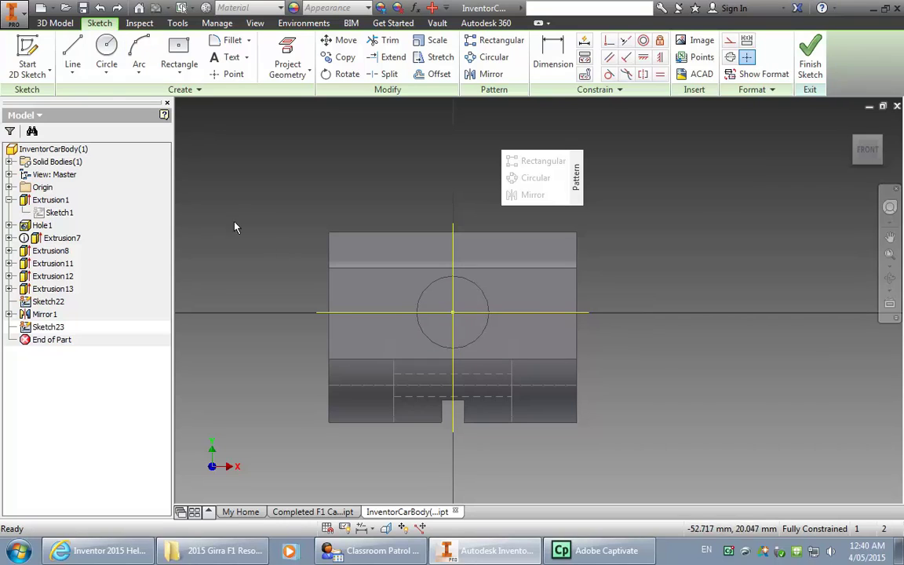
Step: Draw an ellipse centred on the circle's centre, sized around it, then orbit to inspect
{"action": "left_click", "coordinate": [106, 72]}
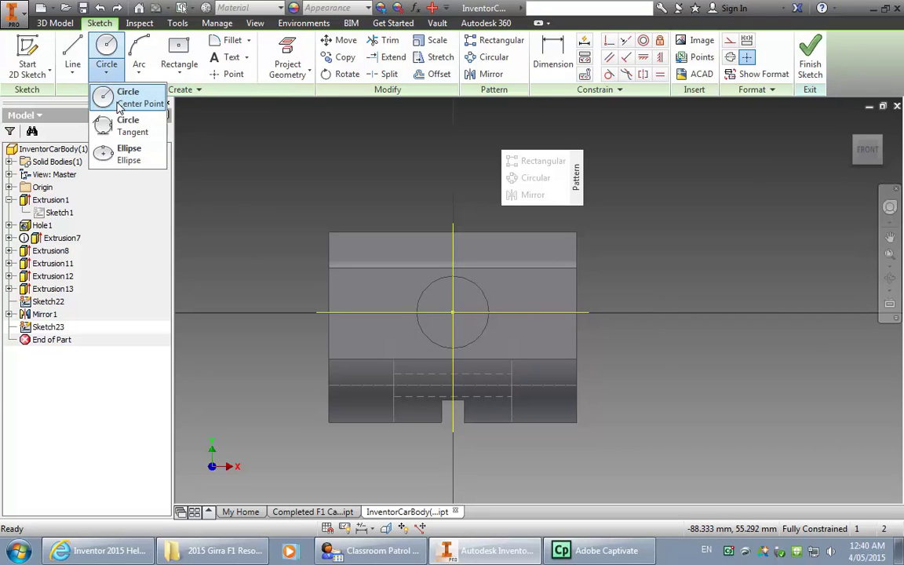
{"action": "left_click", "coordinate": [121, 154]}
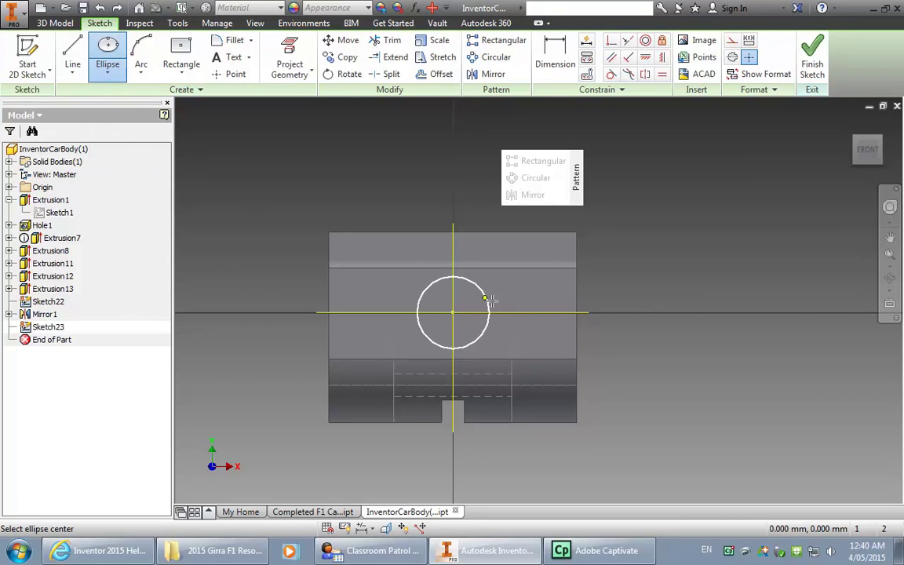
{"action": "left_click", "coordinate": [452, 313]}
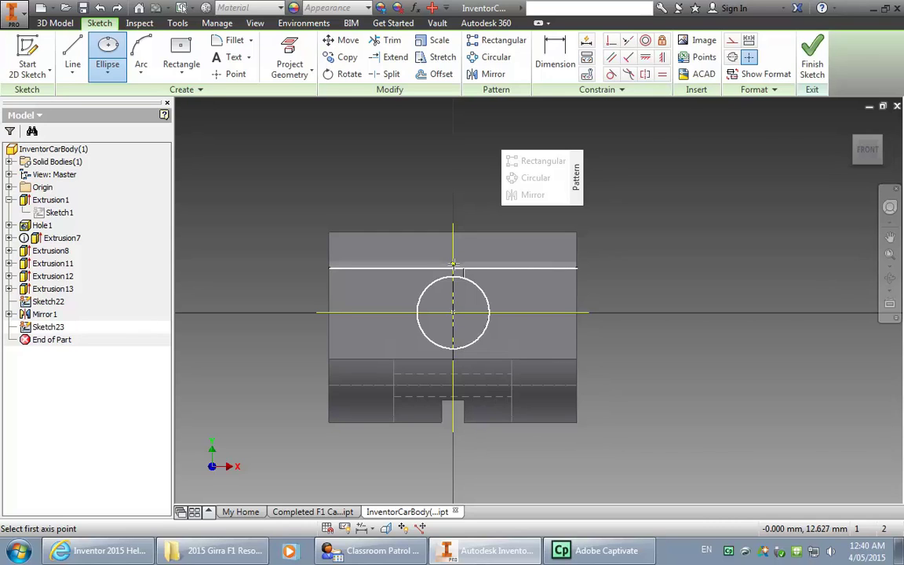
{"action": "left_click", "coordinate": [889, 255]}
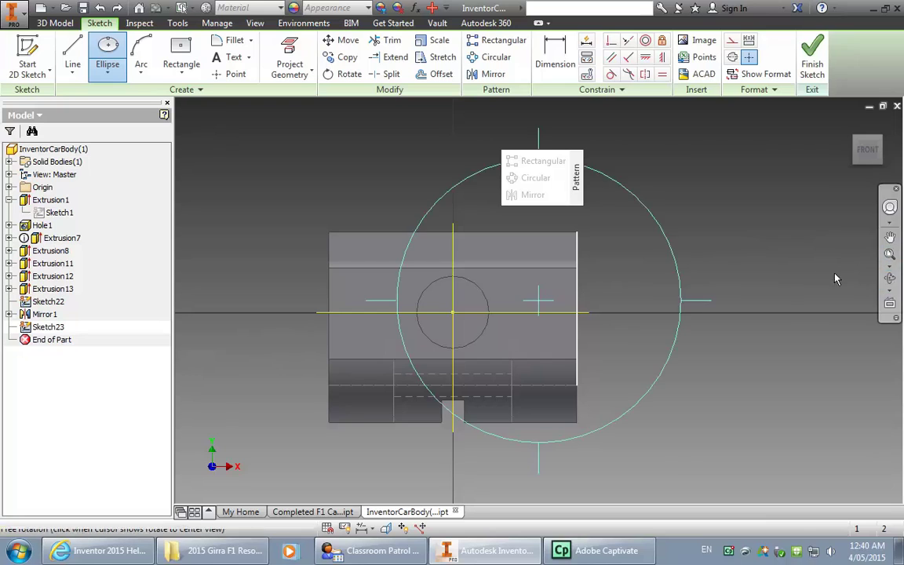
{"action": "key", "text": "Escape"}
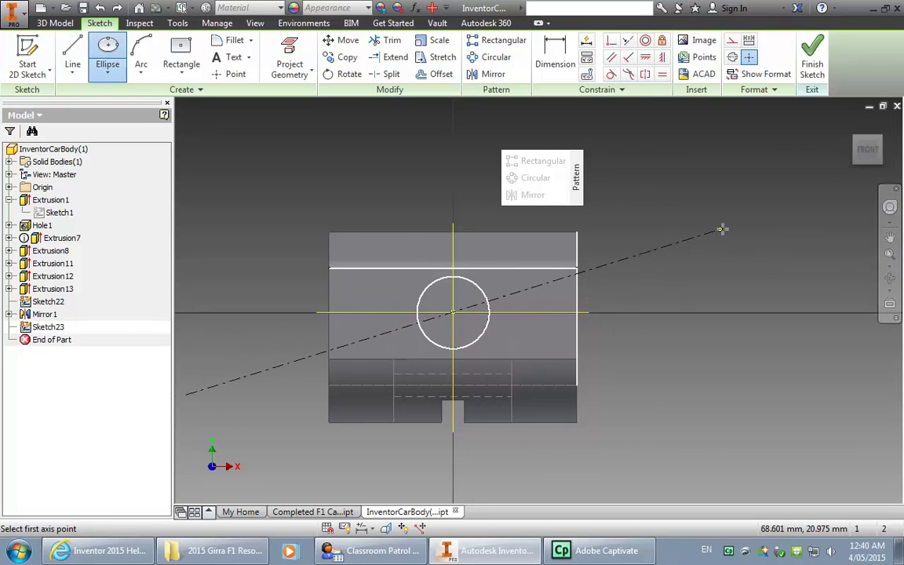
{"action": "left_click", "coordinate": [452, 260]}
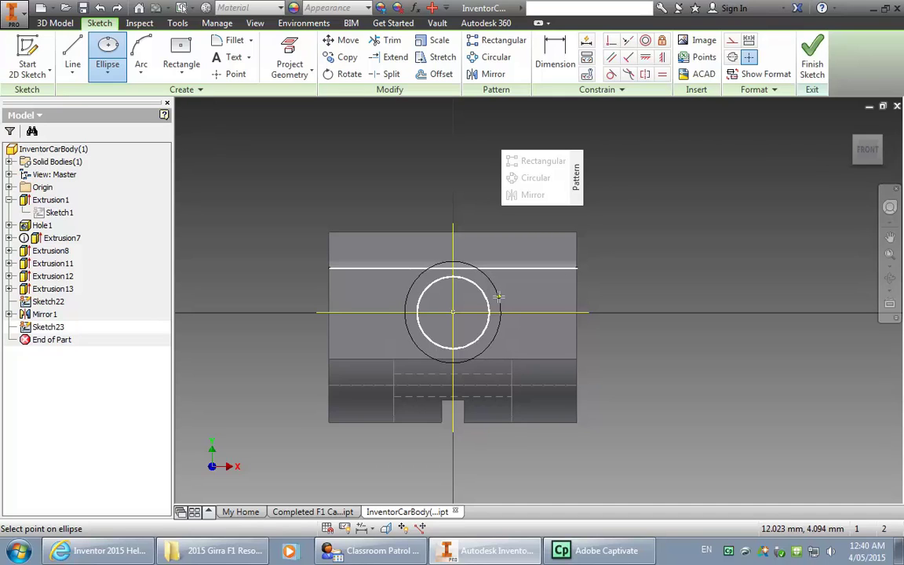
{"action": "left_click", "coordinate": [499, 297]}
{"action": "left_click", "coordinate": [890, 279]}
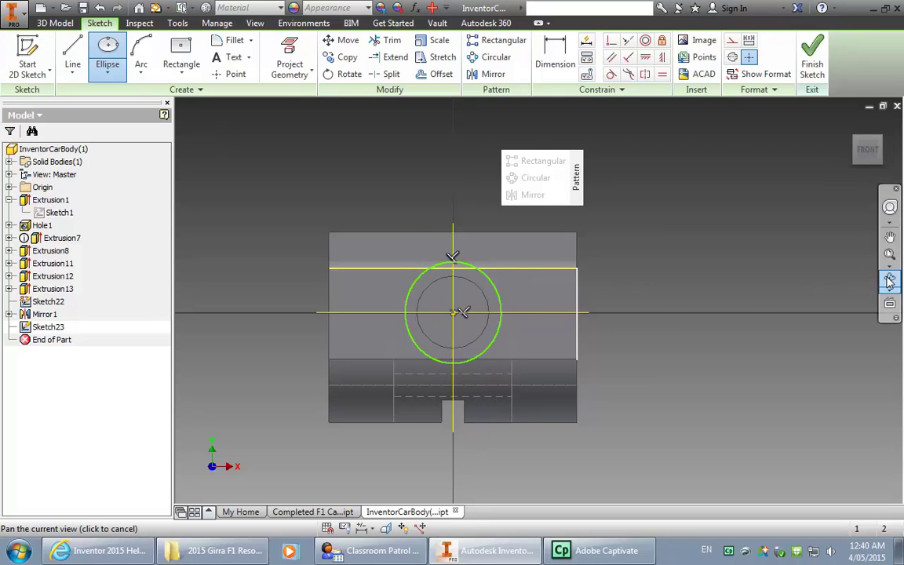
{"action": "left_click", "coordinate": [889, 281]}
{"action": "left_click_drag", "start_coordinate": [656, 276], "coordinate": [623, 272]}
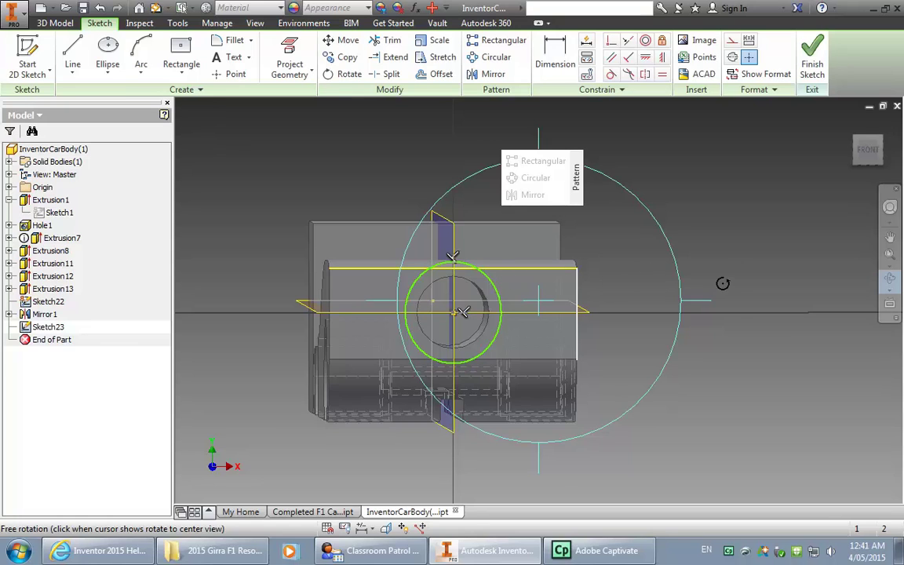
{"action": "key", "text": "Escape"}
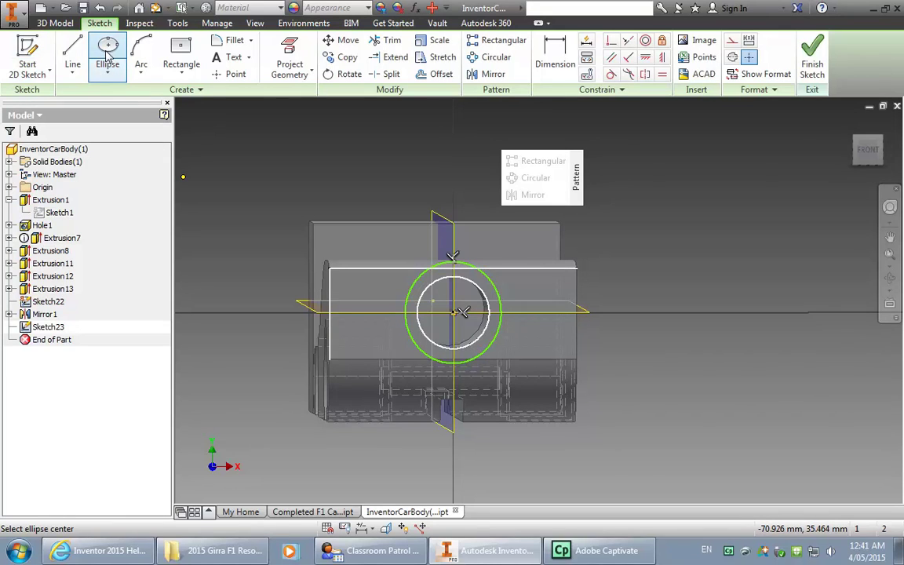
Step: Centre the axle circle in the view and ready the Line tool, discarding a false start
{"action": "left_click", "coordinate": [73, 51]}
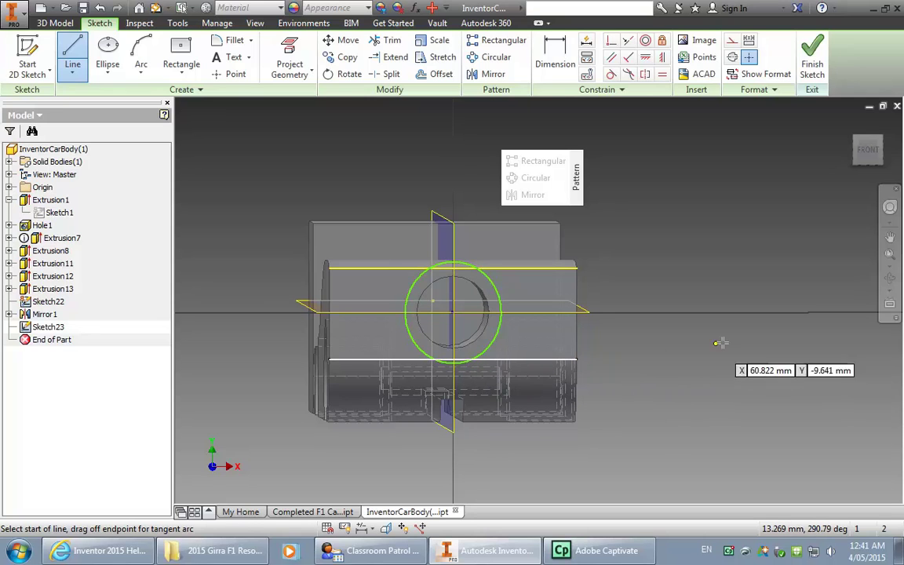
{"action": "scroll", "coordinate": [719, 301], "scroll_direction": "down", "scroll_amount": 3}
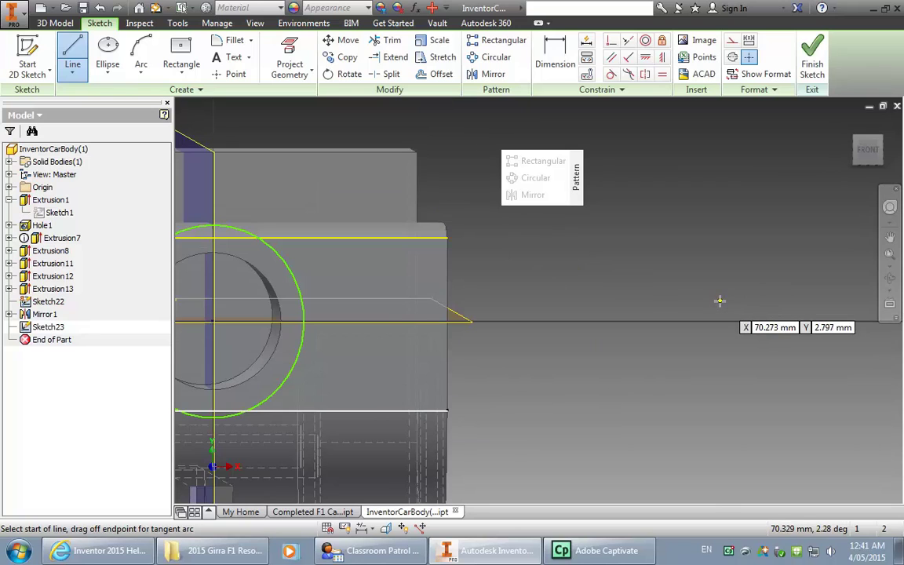
{"action": "left_click", "coordinate": [889, 236]}
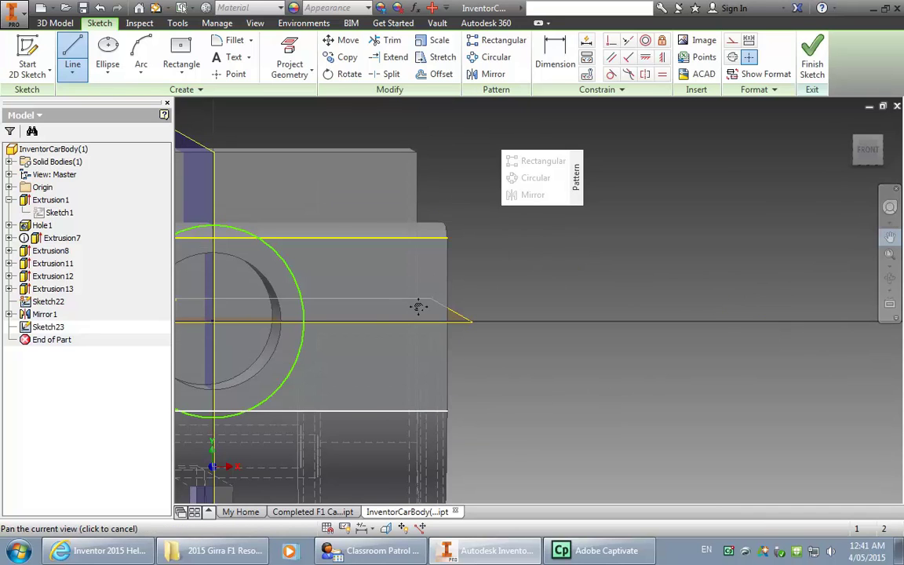
{"action": "left_click_drag", "start_coordinate": [406, 305], "coordinate": [650, 294]}
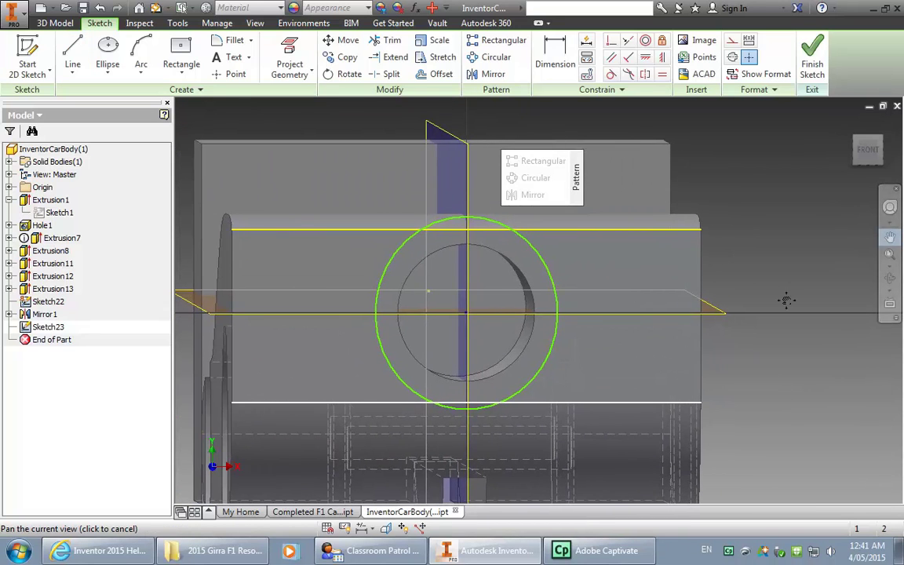
{"action": "key", "text": "Escape"}
{"action": "scroll", "coordinate": [471, 306], "scroll_direction": "down", "scroll_amount": 4}
{"action": "key", "text": "F2"}
{"action": "scroll", "coordinate": [663, 295], "scroll_direction": "up", "scroll_amount": 2}
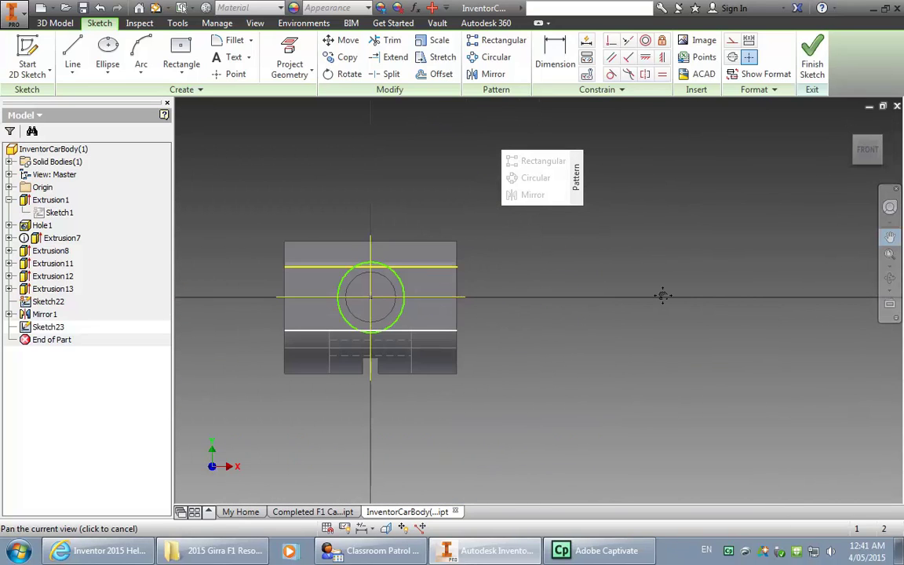
{"action": "left_click", "coordinate": [889, 236]}
{"action": "key", "text": "l"}
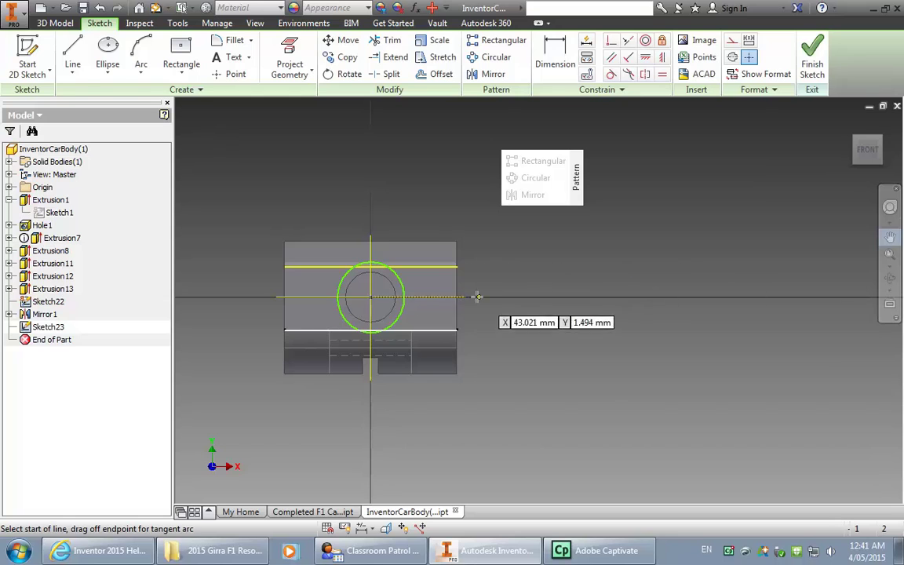
{"action": "left_click", "coordinate": [458, 298]}
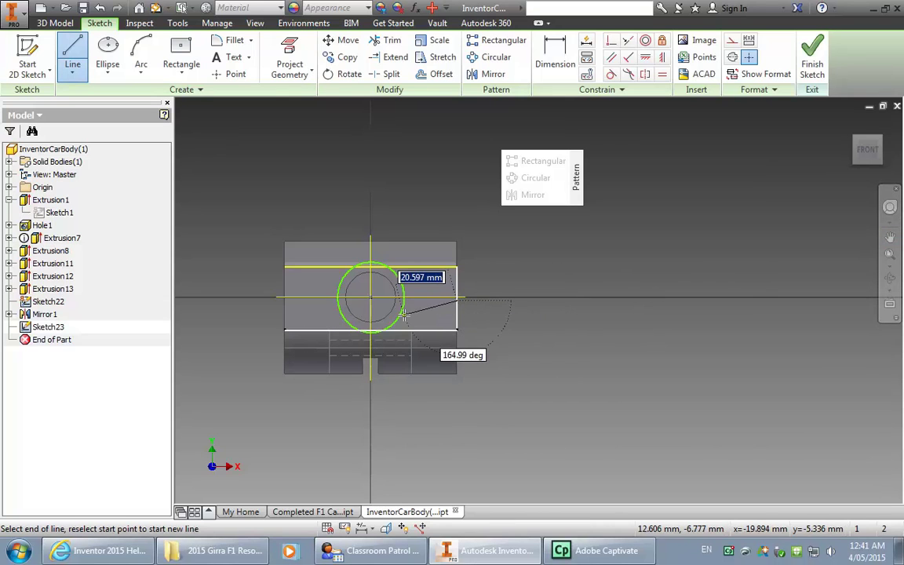
{"action": "key", "text": "Escape"}
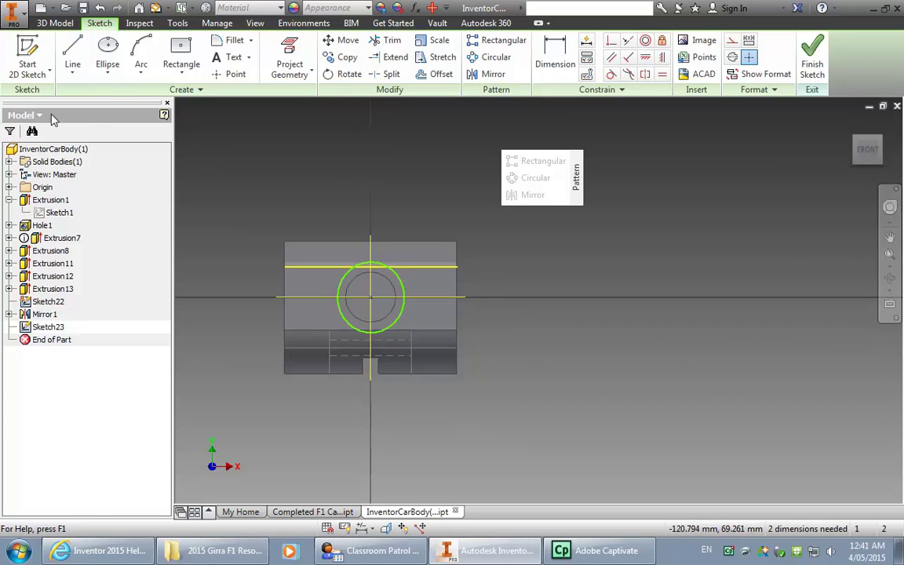
{"action": "left_click", "coordinate": [73, 57]}
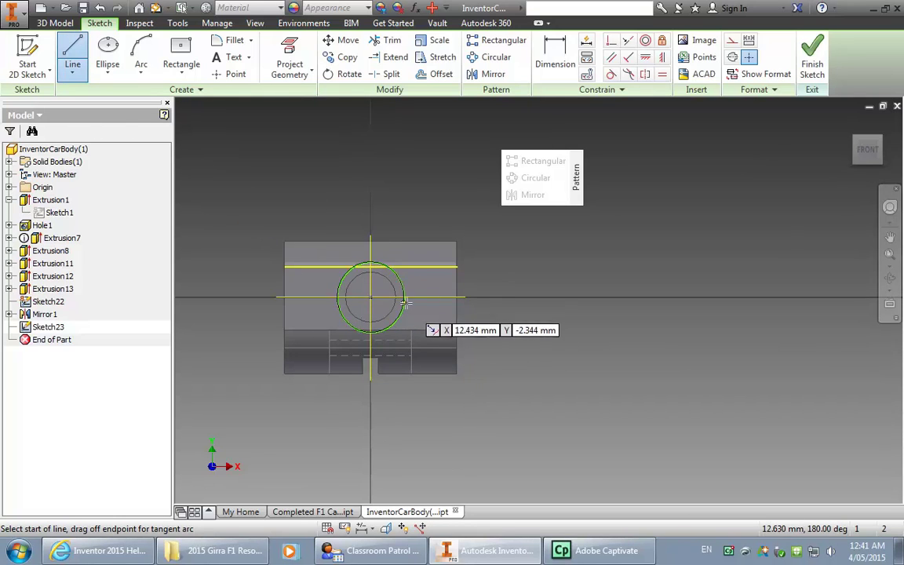
{"action": "scroll", "coordinate": [404, 318], "scroll_direction": "up", "scroll_amount": 3}
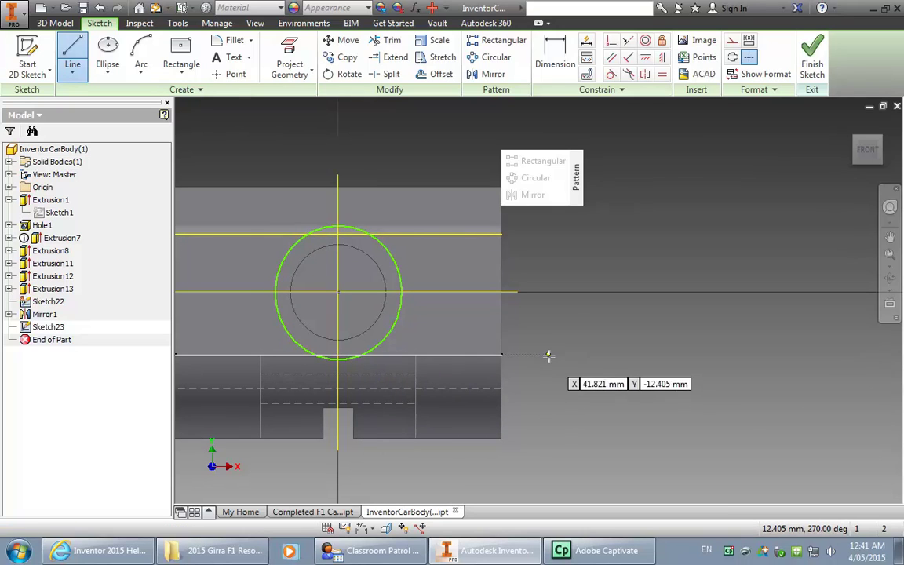
Step: Draw four connected lines along the band's right, top, left and bottom edges
{"action": "left_click", "coordinate": [501, 354]}
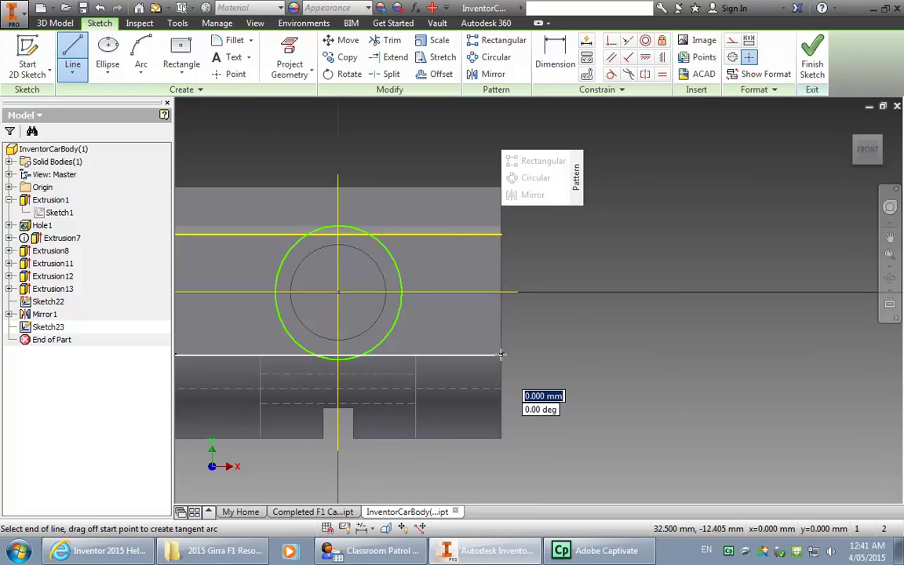
{"action": "left_click", "coordinate": [501, 226]}
{"action": "scroll", "coordinate": [276, 235], "scroll_direction": "up", "scroll_amount": 3}
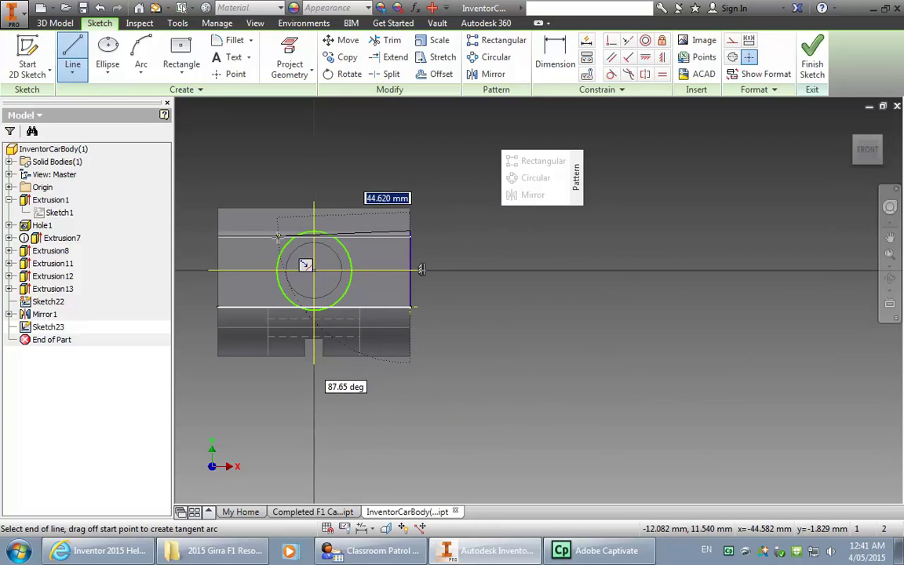
{"action": "left_click", "coordinate": [218, 232]}
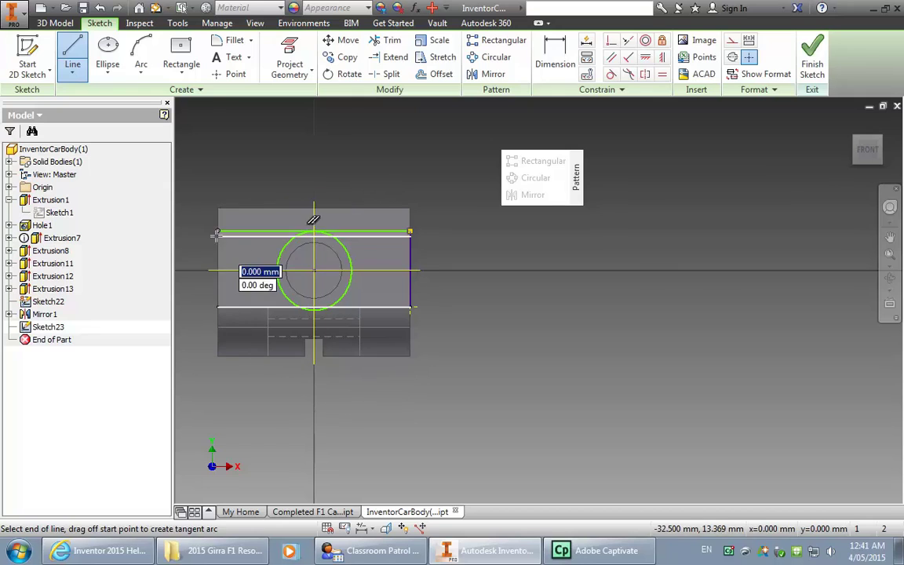
{"action": "left_click", "coordinate": [218, 307]}
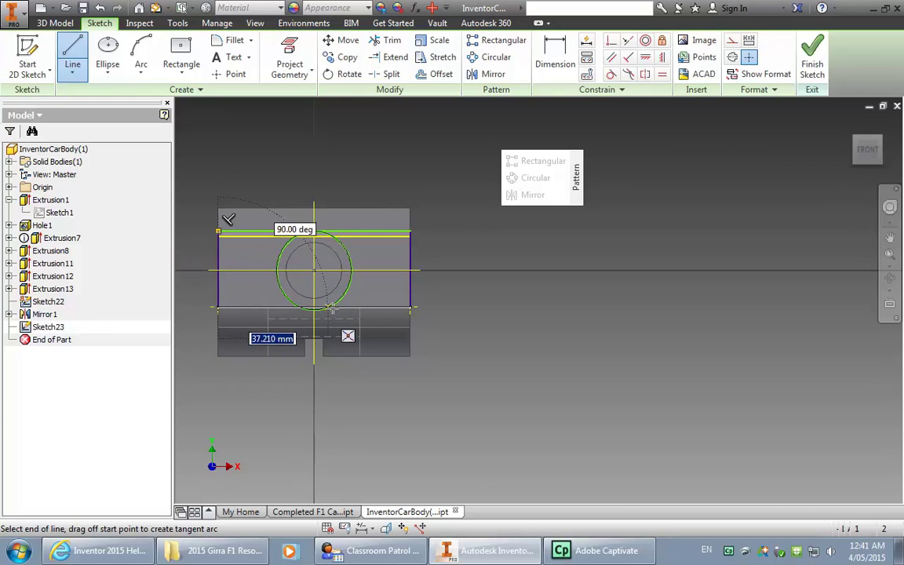
{"action": "double_click", "coordinate": [409, 307]}
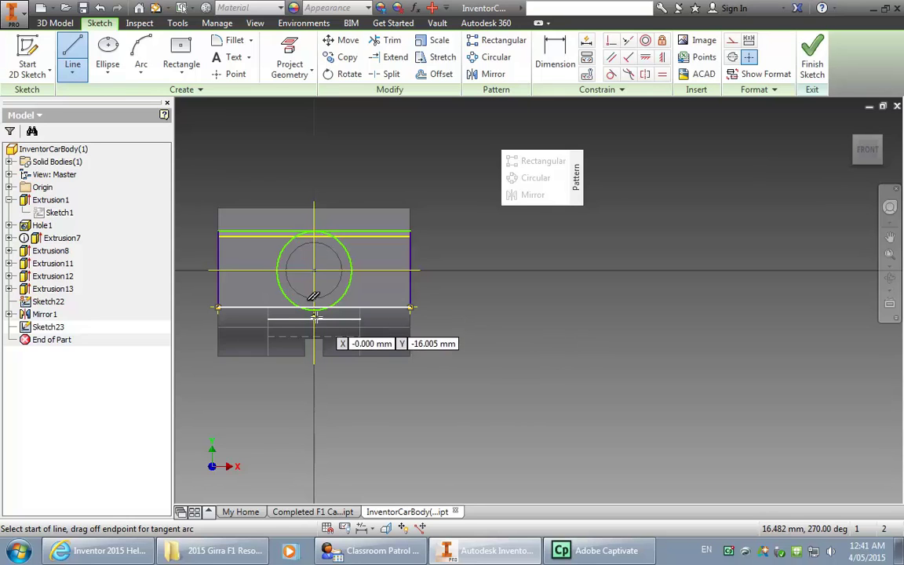
{"action": "scroll", "coordinate": [346, 317], "scroll_direction": "up", "scroll_amount": 4}
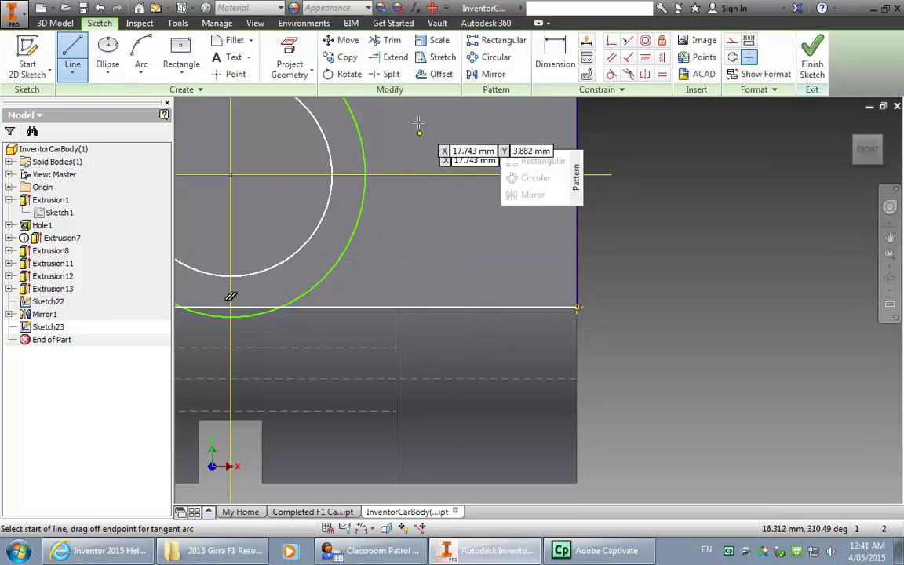
Step: End the lines, zoom in on the axle circle, and trim its arc below the bottom line
{"action": "key", "text": "Escape"}
{"action": "left_click", "coordinate": [378, 43]}
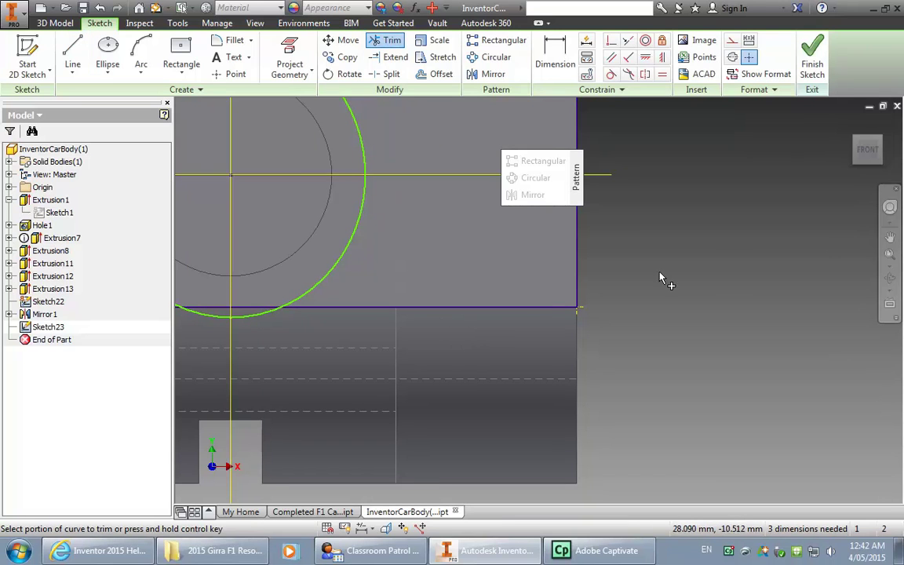
{"action": "left_click", "coordinate": [889, 235]}
{"action": "left_click", "coordinate": [889, 253]}
{"action": "left_click_drag", "start_coordinate": [856, 265], "coordinate": [648, 247]}
{"action": "scroll", "coordinate": [648, 247], "scroll_direction": "up", "scroll_amount": 3}
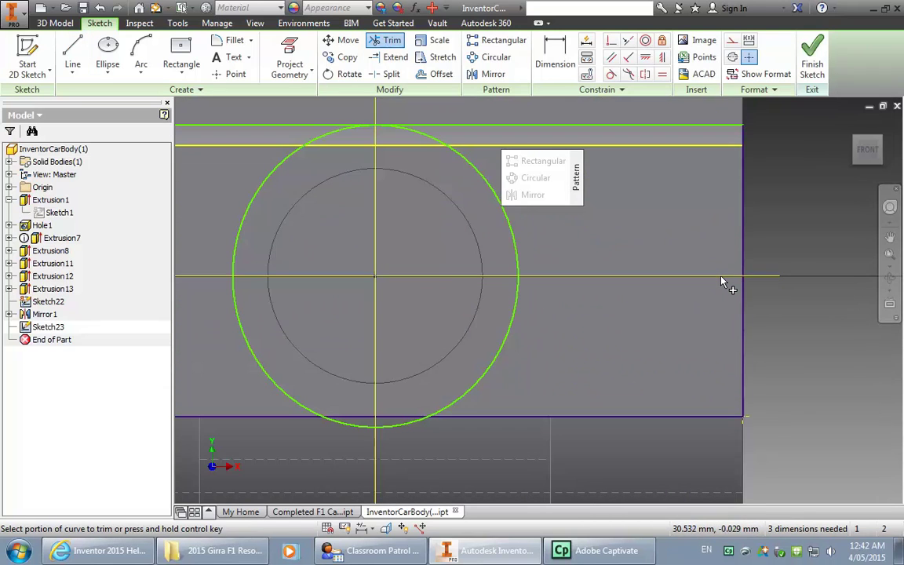
{"action": "left_click", "coordinate": [352, 428]}
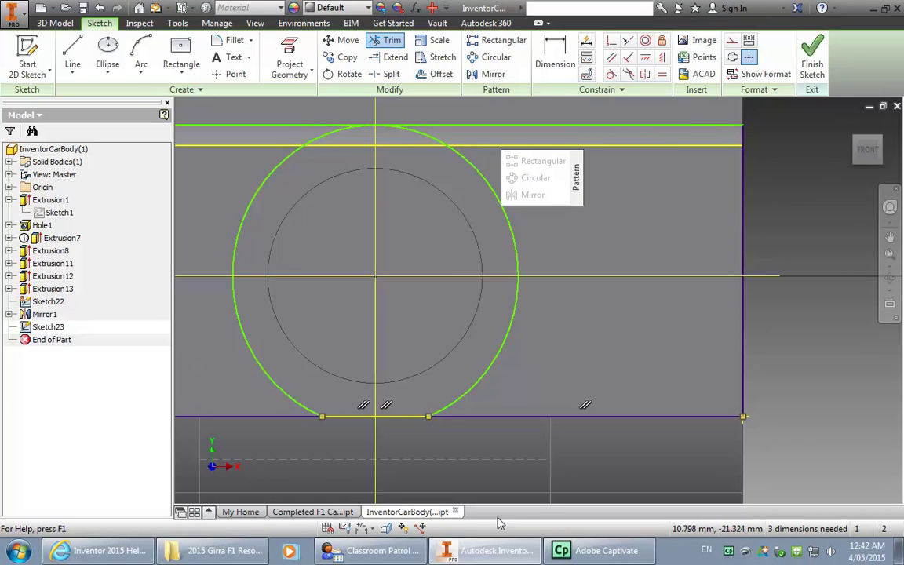
Step: Extrude Sketch23's rectangular profile 180 mm in the opposite direction as Extrusion14
{"action": "left_click", "coordinate": [812, 57]}
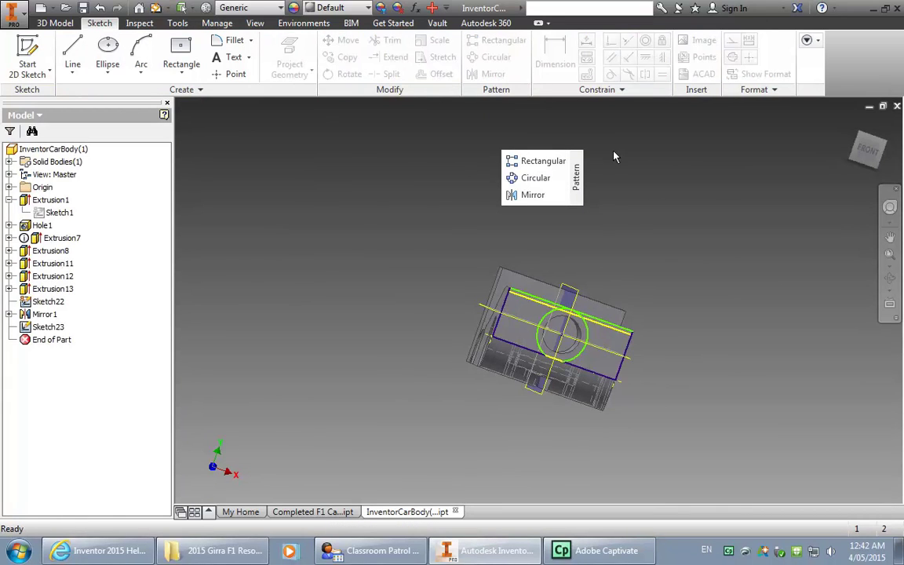
{"action": "left_click", "coordinate": [66, 26]}
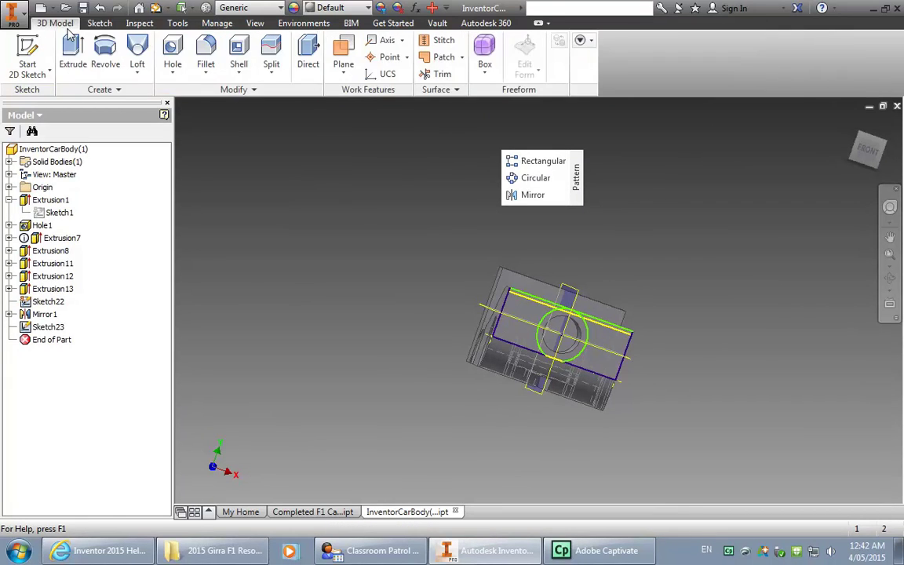
{"action": "left_click", "coordinate": [73, 54]}
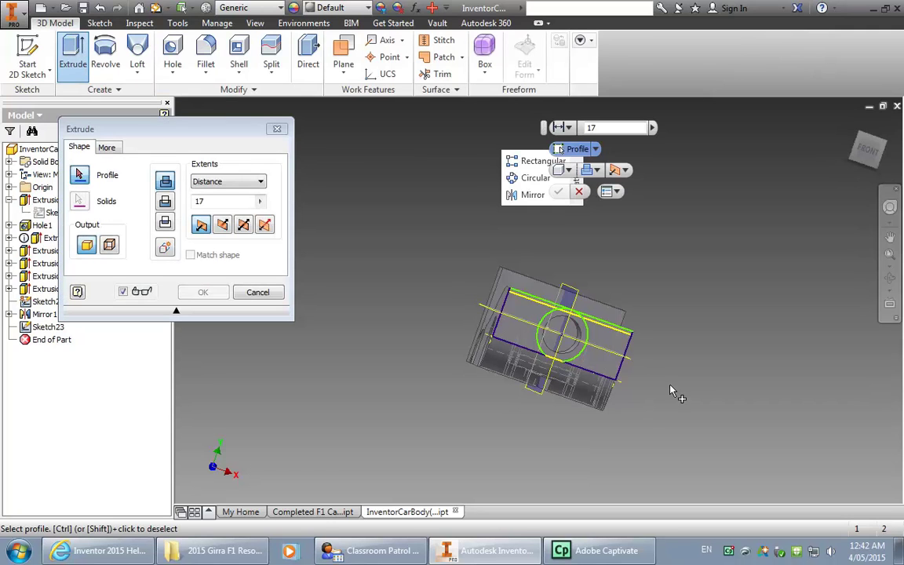
{"action": "left_click", "coordinate": [597, 343]}
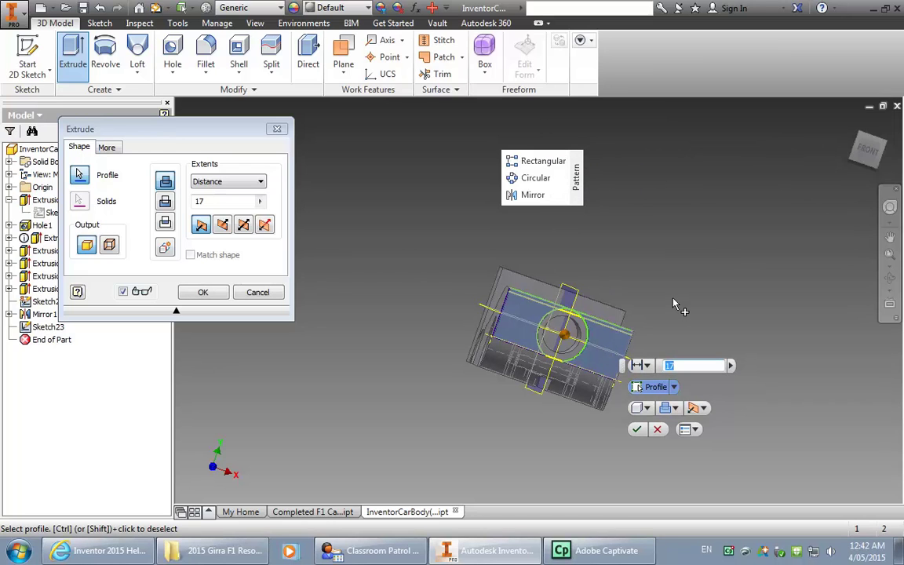
{"action": "scroll", "coordinate": [650, 313], "scroll_direction": "up", "scroll_amount": 3}
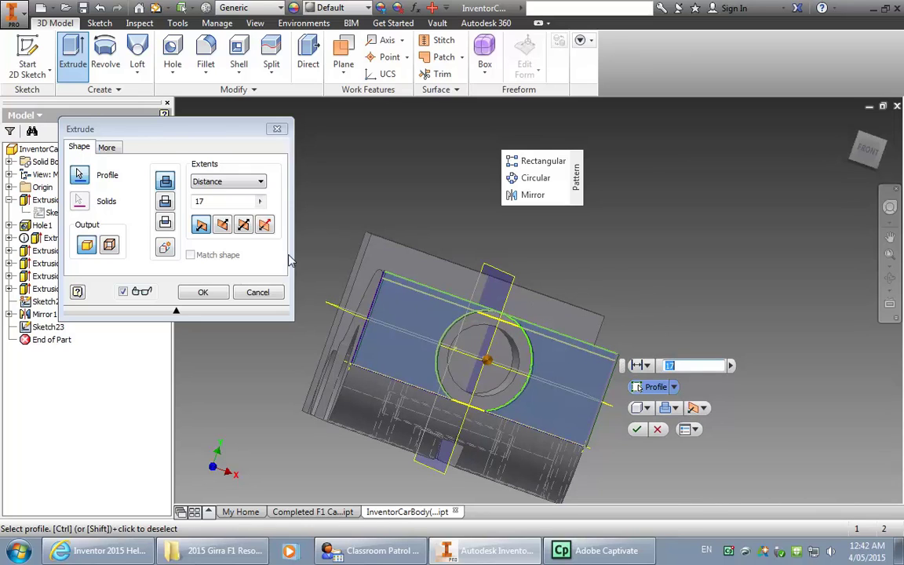
{"action": "left_click", "coordinate": [224, 226]}
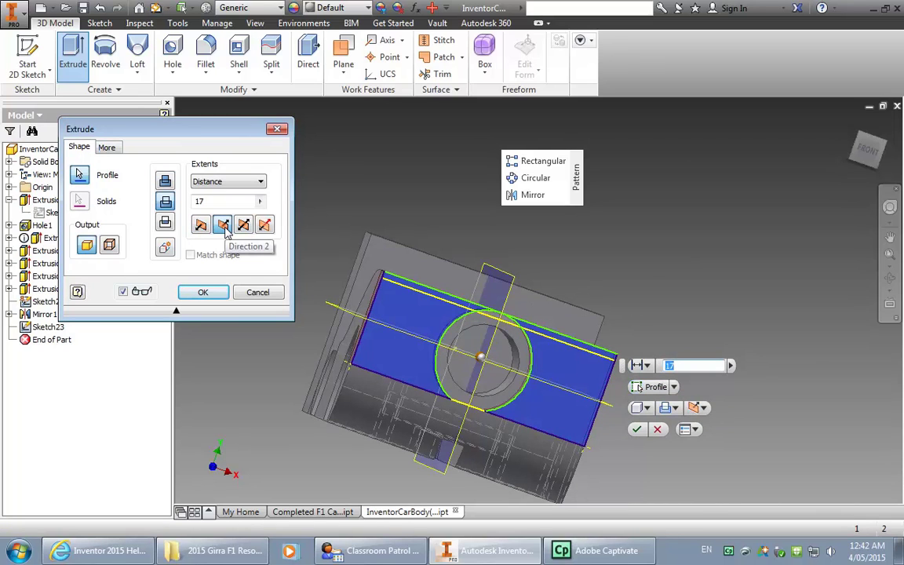
{"action": "double_click", "coordinate": [202, 202]}
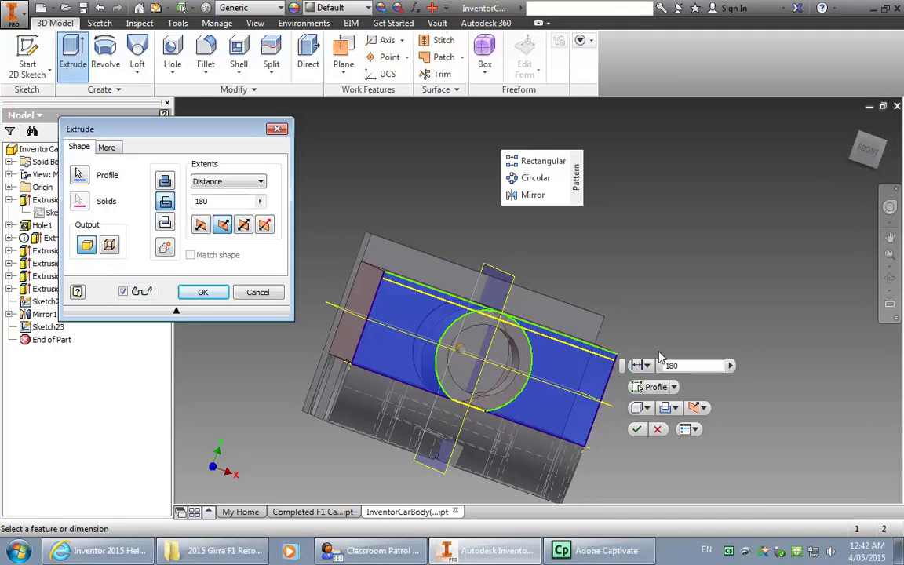
{"action": "left_click", "coordinate": [636, 429]}
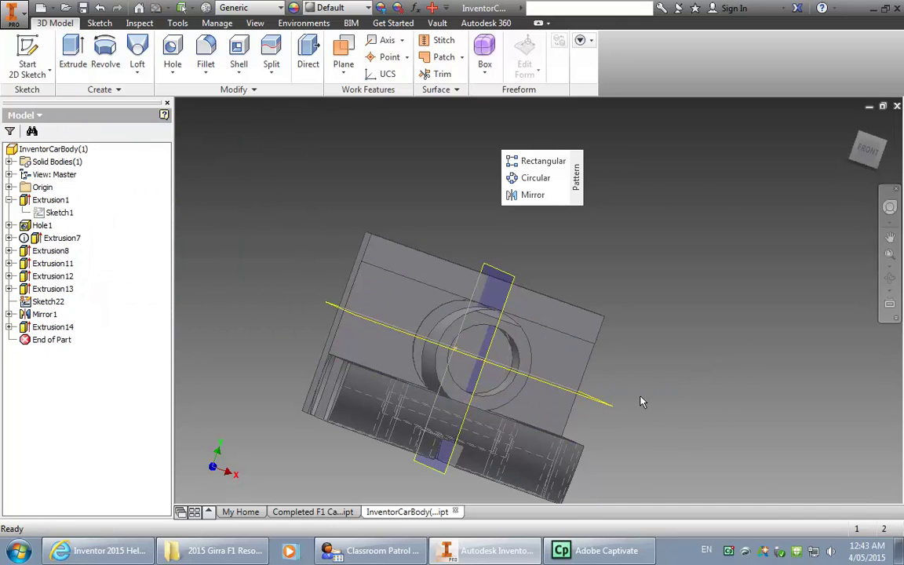
Step: Pan and free-orbit the car body to an angled side-top view of the 180 mm Extrusion14
{"action": "middle_click_drag", "start_coordinate": [639, 381], "coordinate": [712, 333]}
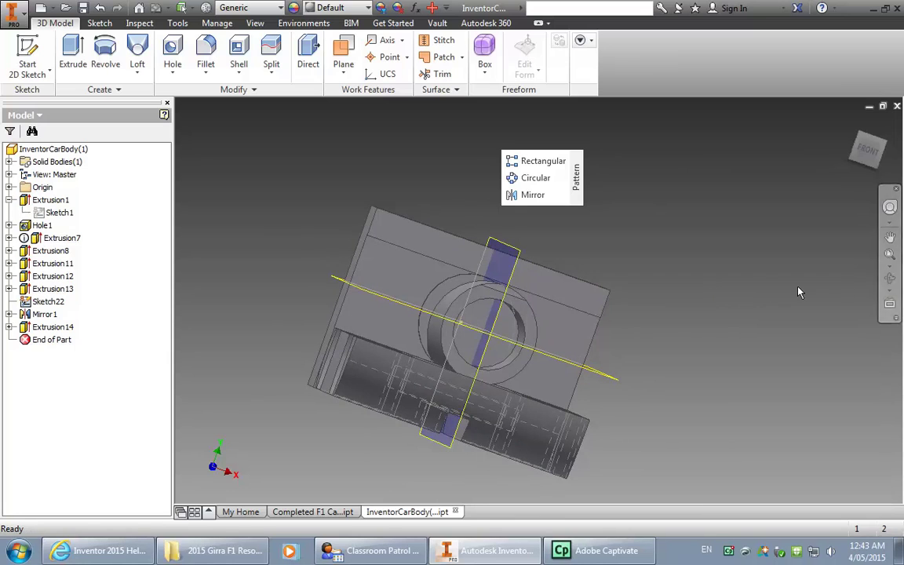
{"action": "left_click", "coordinate": [889, 281]}
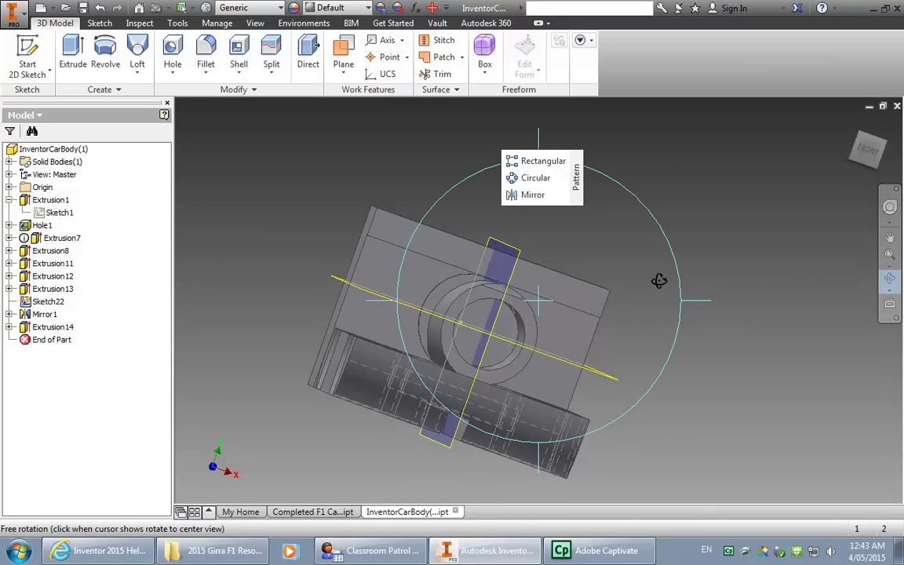
{"action": "left_click_drag", "start_coordinate": [657, 282], "coordinate": [590, 264]}
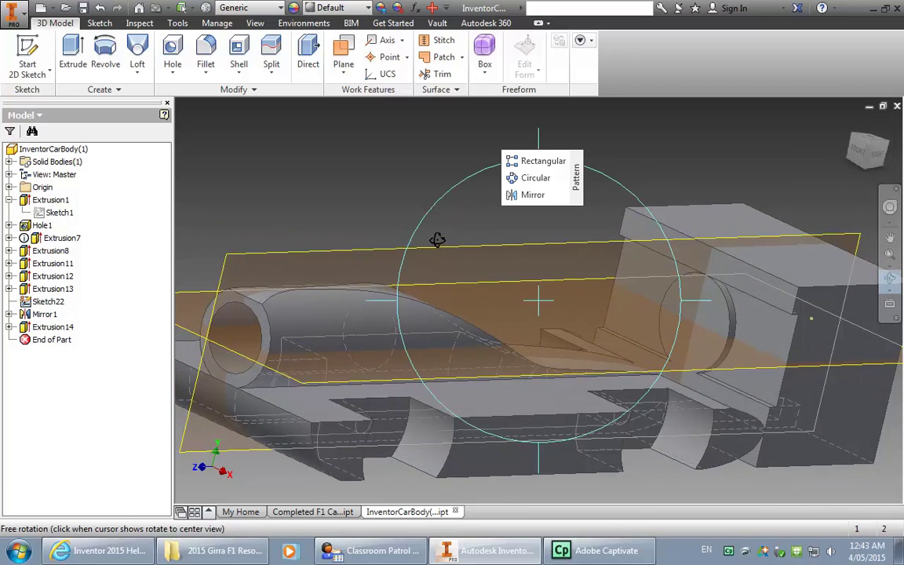
{"action": "left_click_drag", "start_coordinate": [437, 238], "coordinate": [236, 175]}
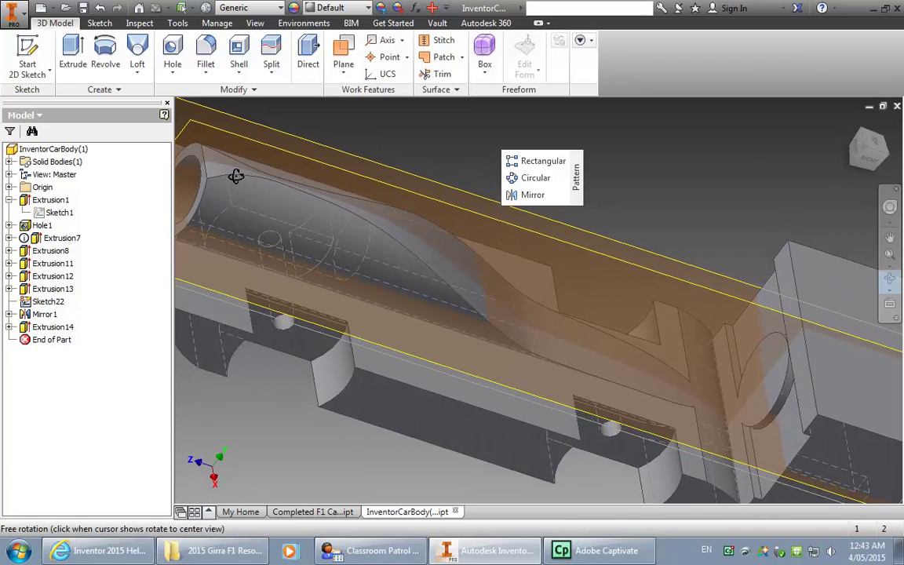